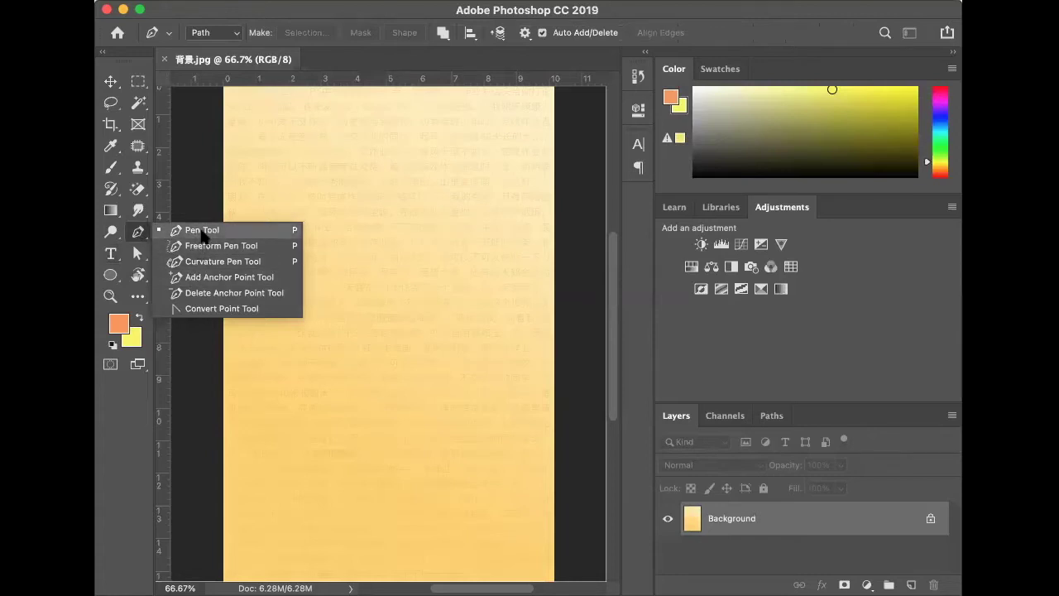
- Draw a short straight path across the upper canvas with the Pen tool, then discard it
{"action": "left_click", "coordinate": [202, 234]}
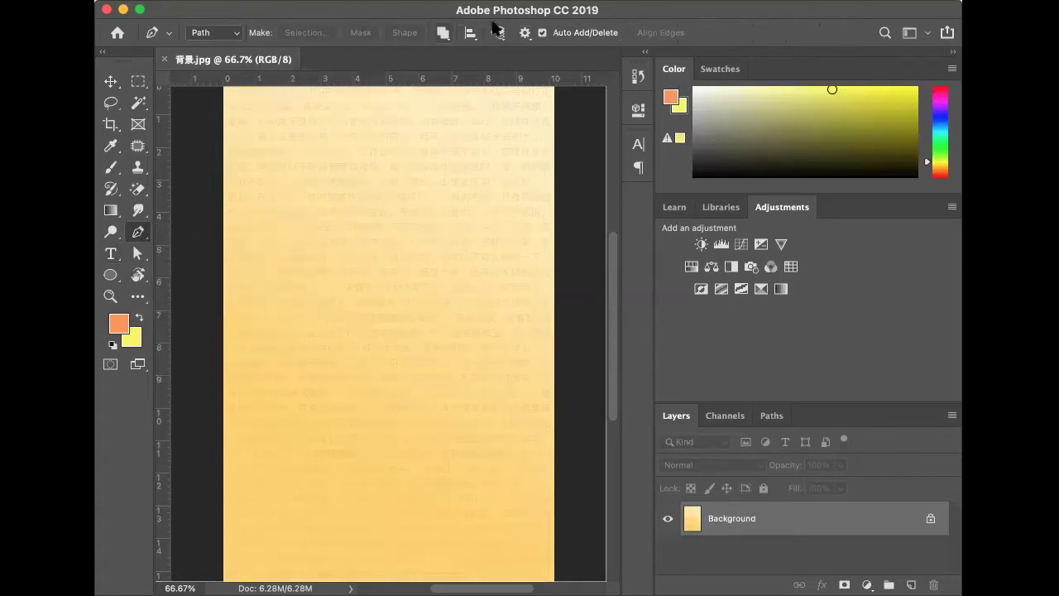
{"action": "right_click", "coordinate": [136, 235]}
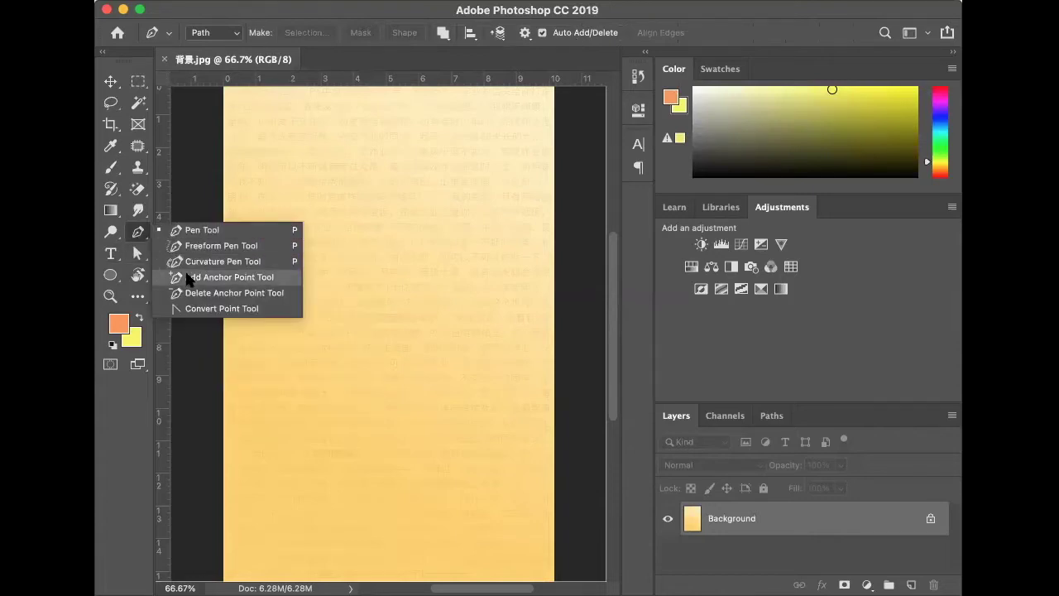
{"action": "left_click", "coordinate": [346, 168]}
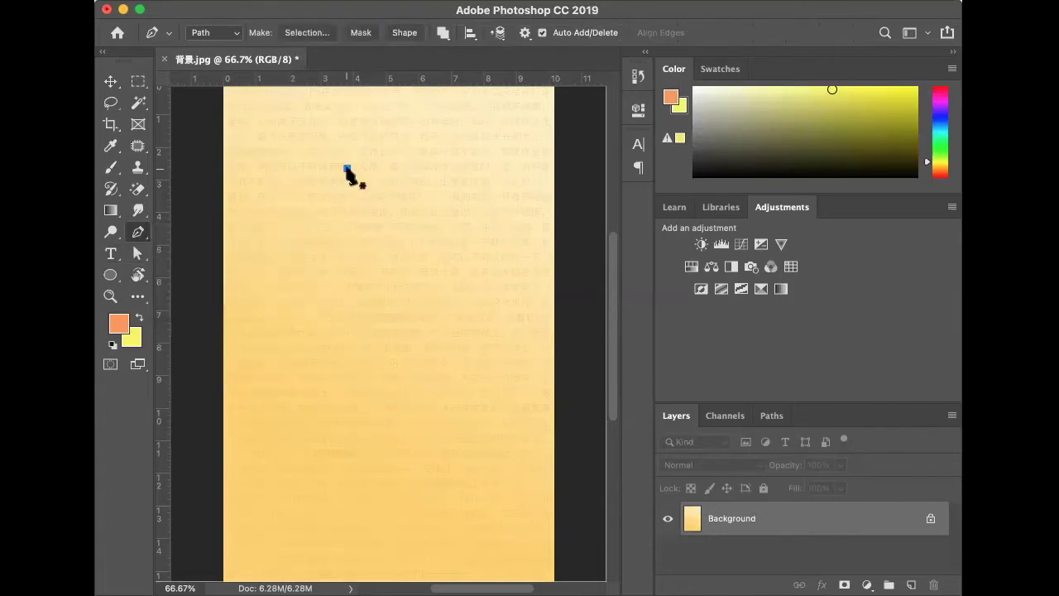
{"action": "left_click", "coordinate": [457, 164]}
{"action": "right_click", "coordinate": [137, 233]}
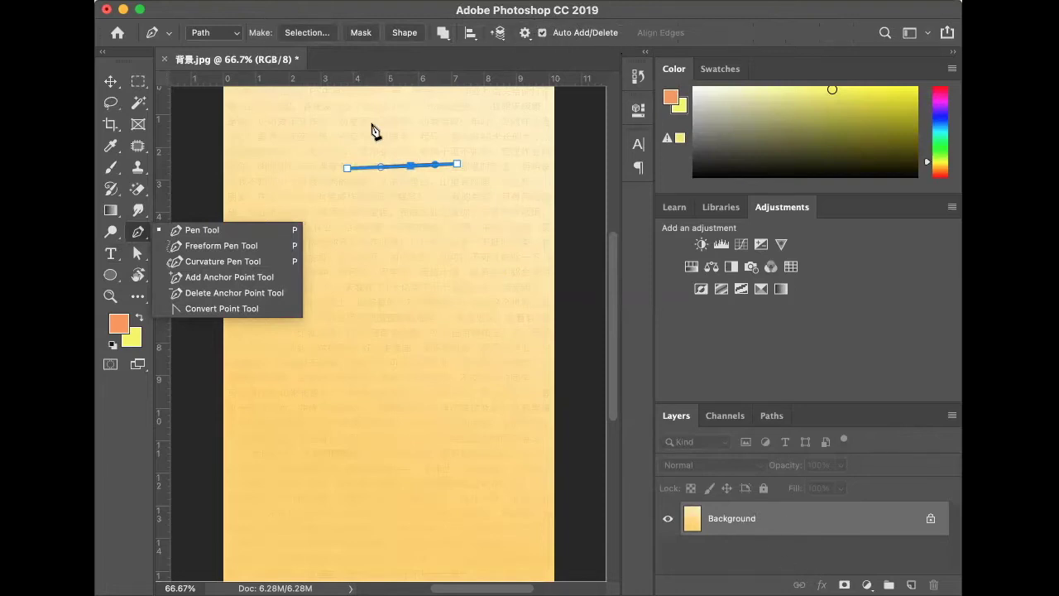
{"action": "left_click", "coordinate": [346, 168]}
{"action": "key", "text": "Escape"}
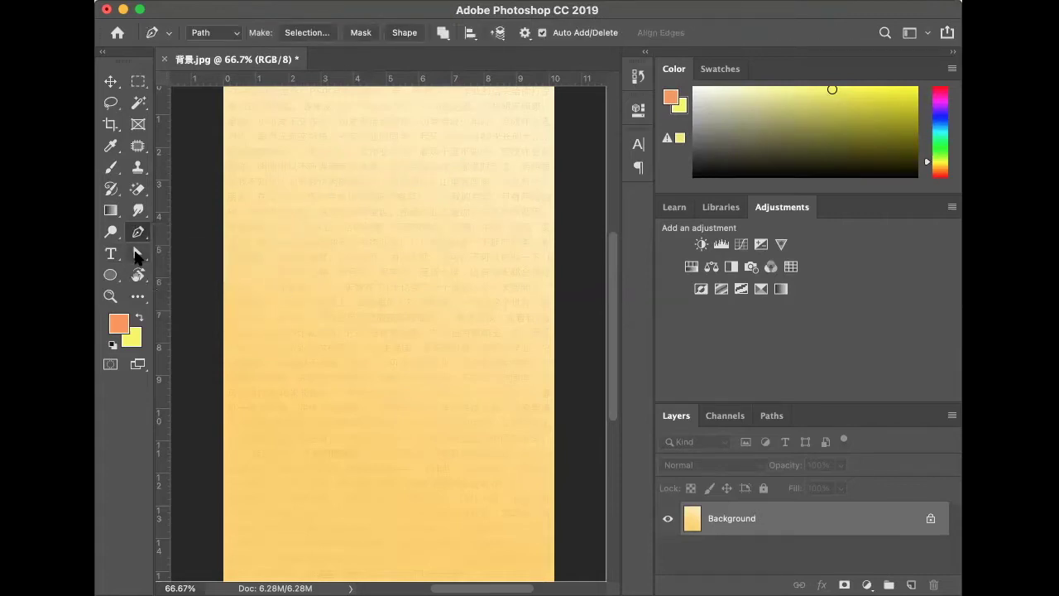
- Draw a closed three-point triangular path in the upper-left area of the canvas with the Pen tool
{"action": "left_click", "coordinate": [137, 256]}
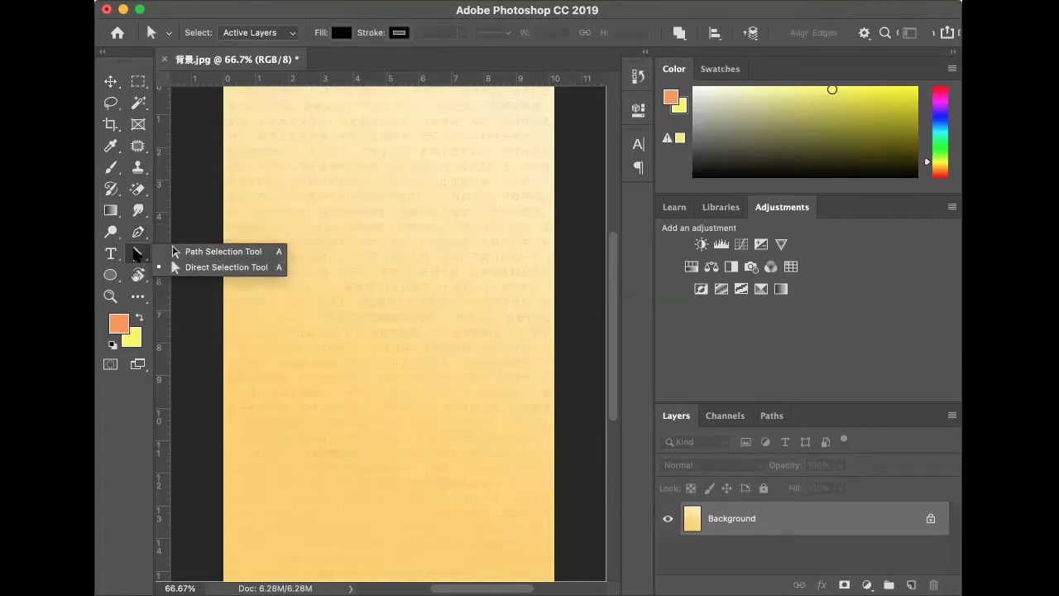
{"action": "left_click", "coordinate": [134, 255]}
{"action": "left_click", "coordinate": [137, 235]}
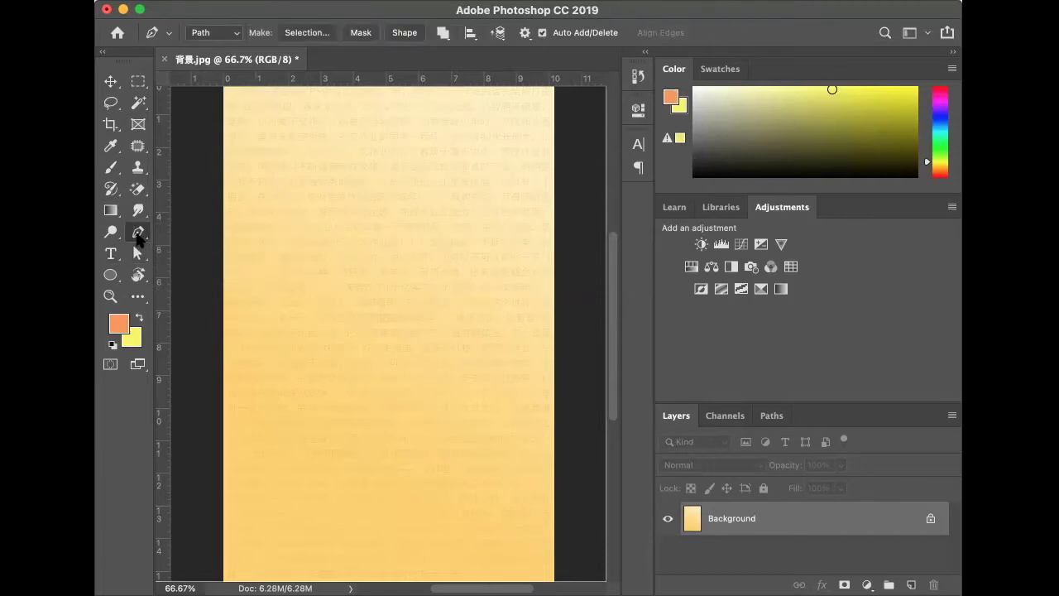
{"action": "left_click", "coordinate": [287, 162]}
{"action": "left_click", "coordinate": [336, 220]}
{"action": "left_click", "coordinate": [370, 177]}
{"action": "left_click", "coordinate": [287, 162]}
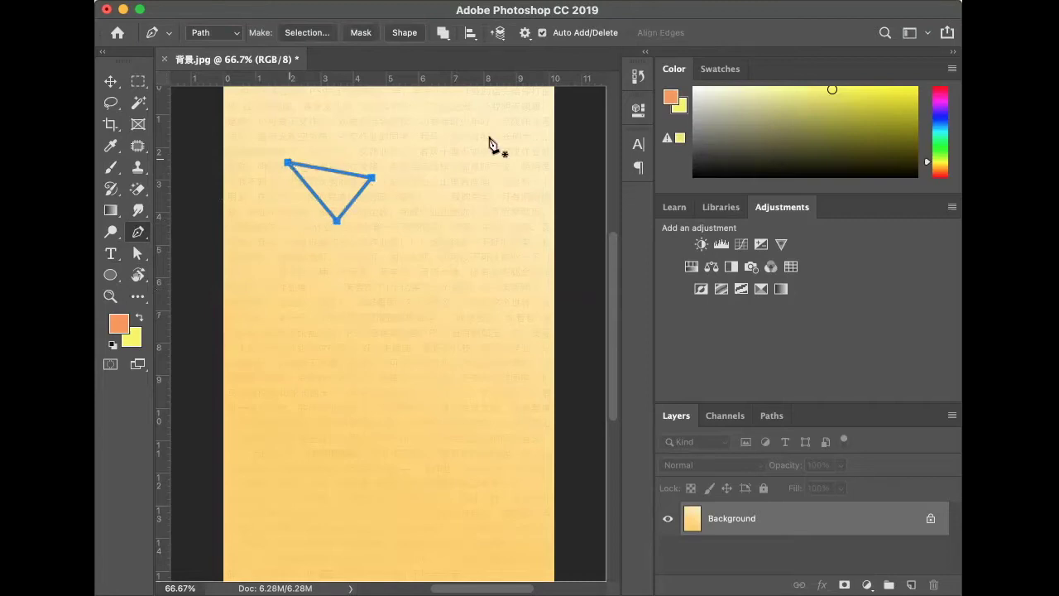
- Shift the triangular path down and to the left, and reposition its bottom corner further left using direct selection
{"action": "left_click", "coordinate": [139, 252]}
{"action": "left_click_drag", "start_coordinate": [307, 168], "coordinate": [269, 189]}
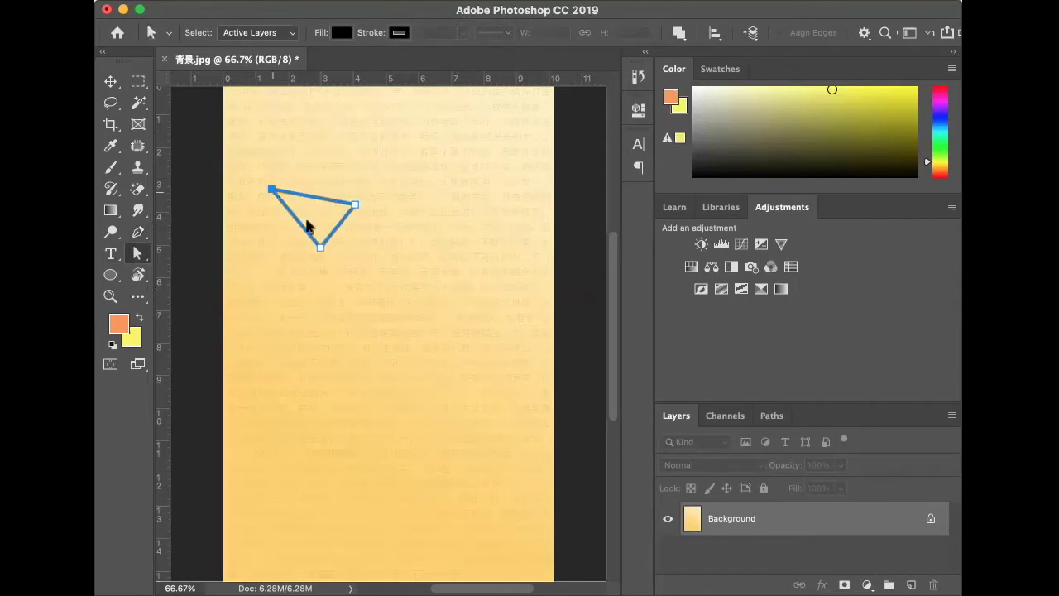
{"action": "left_click_drag", "start_coordinate": [321, 250], "coordinate": [276, 273]}
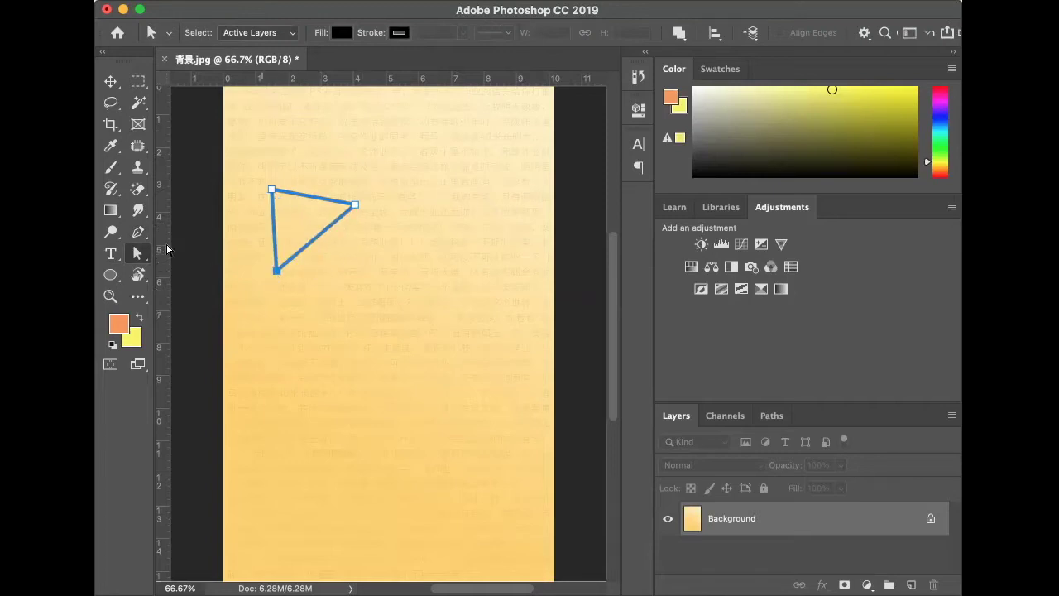
- Reposition the triangle's upper-left anchor from within the Pen tool and undo the unwanted sideways move
{"action": "left_click_drag", "start_coordinate": [138, 232], "coordinate": [175, 235]}
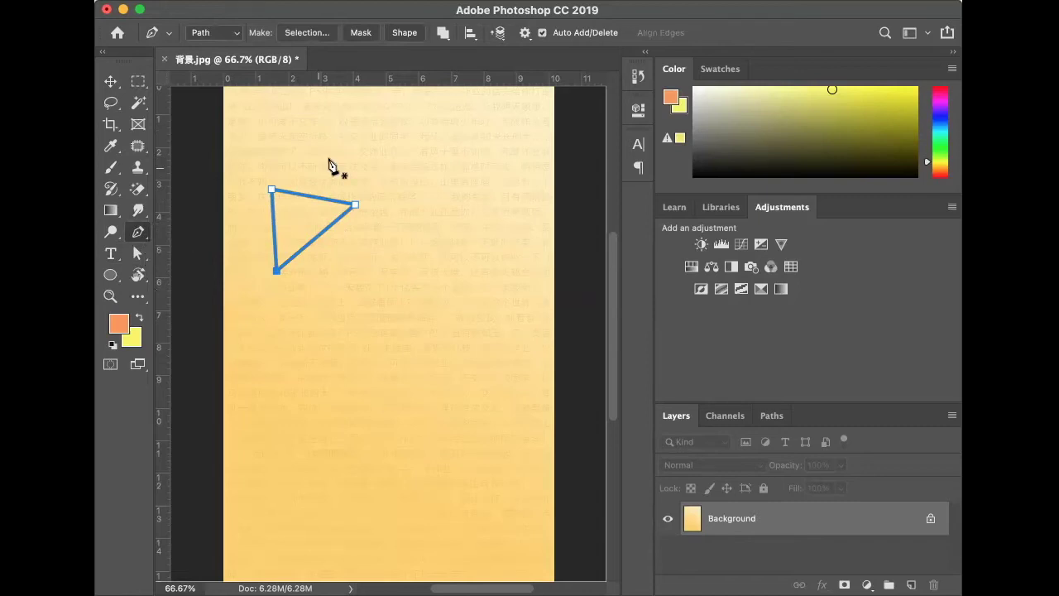
{"action": "left_click", "coordinate": [272, 188], "text": "ctrl"}
{"action": "left_click_drag", "start_coordinate": [272, 189], "coordinate": [376, 188]}
{"action": "key", "text": "ctrl+z"}
- Turn the triangle's upper-left and right corners into smooth curves with the Convert Point tool
{"action": "right_click", "coordinate": [138, 232]}
{"action": "left_click", "coordinate": [183, 309]}
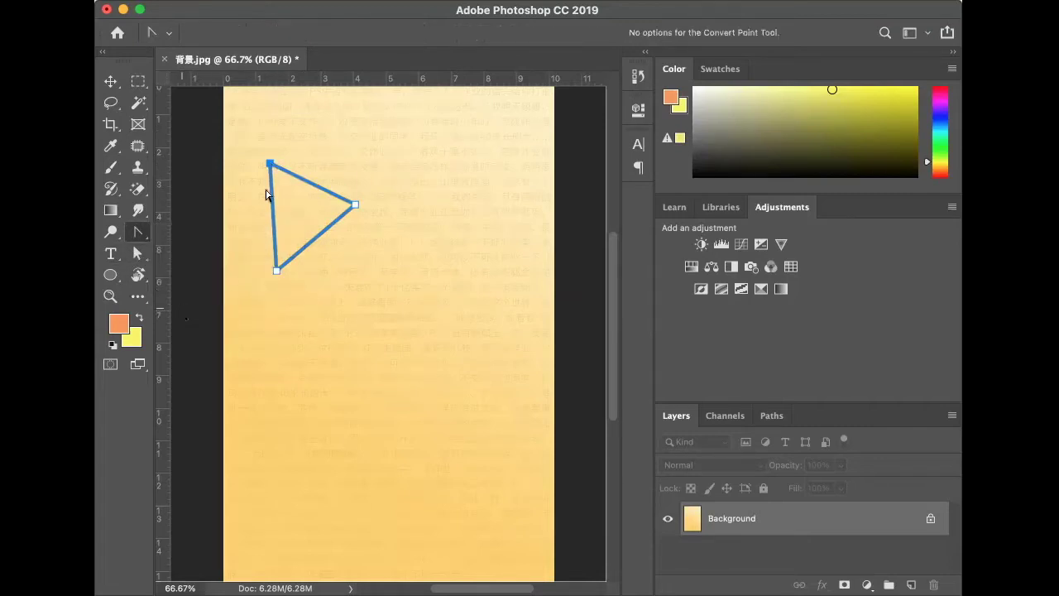
{"action": "left_click_drag", "start_coordinate": [267, 165], "coordinate": [212, 204]}
{"action": "left_click", "coordinate": [354, 205]}
{"action": "left_click_drag", "start_coordinate": [354, 204], "coordinate": [330, 237]}
- Curve the path's bottom anchor from within the Pen tool and pull its right handle back into the anchor
{"action": "left_click", "coordinate": [134, 234]}
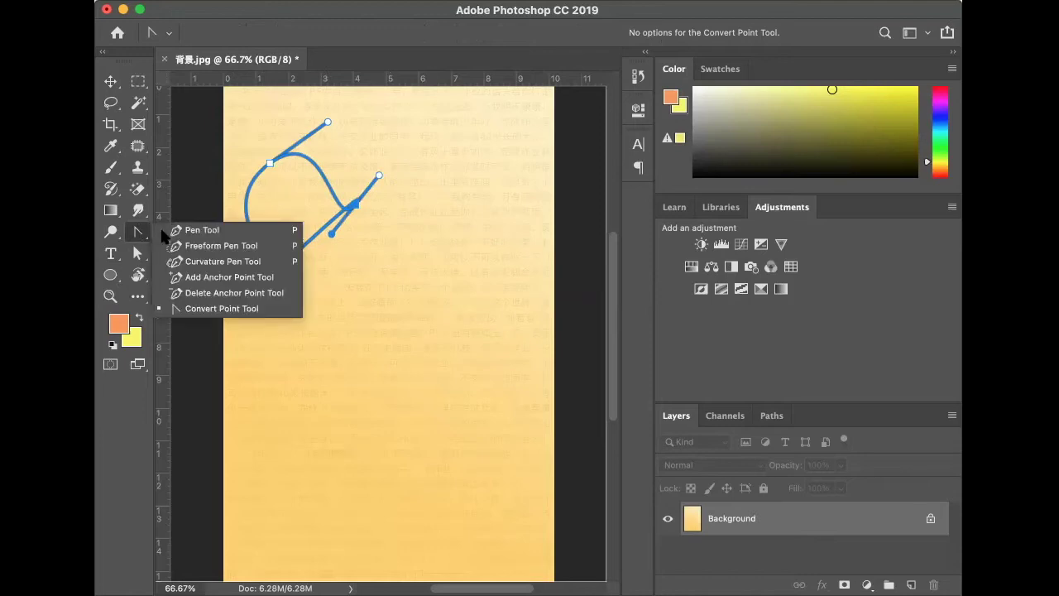
{"action": "left_click", "coordinate": [201, 229]}
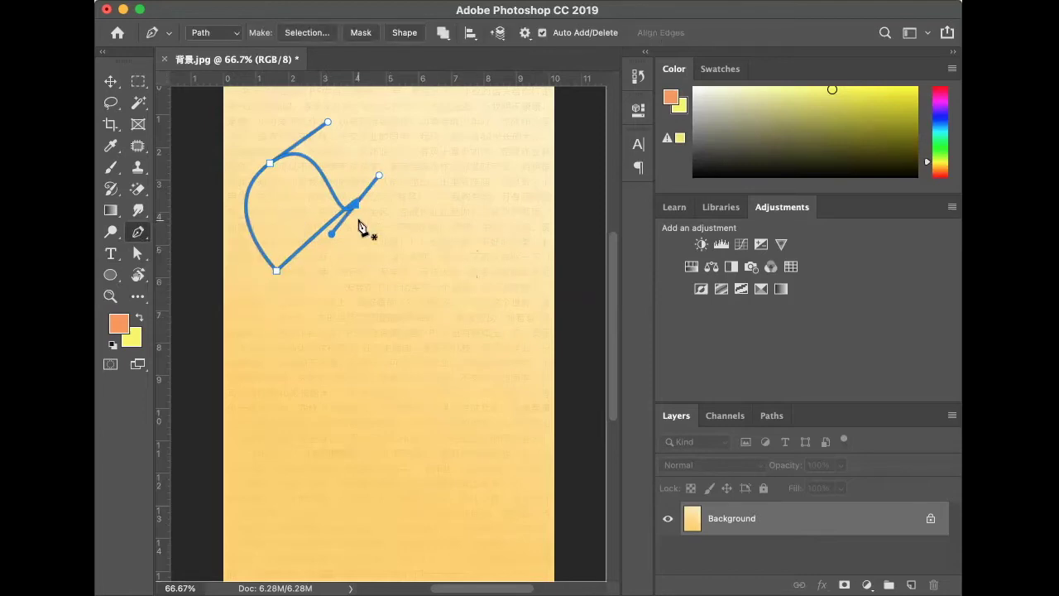
{"action": "left_click_drag", "start_coordinate": [276, 270], "coordinate": [348, 280]}
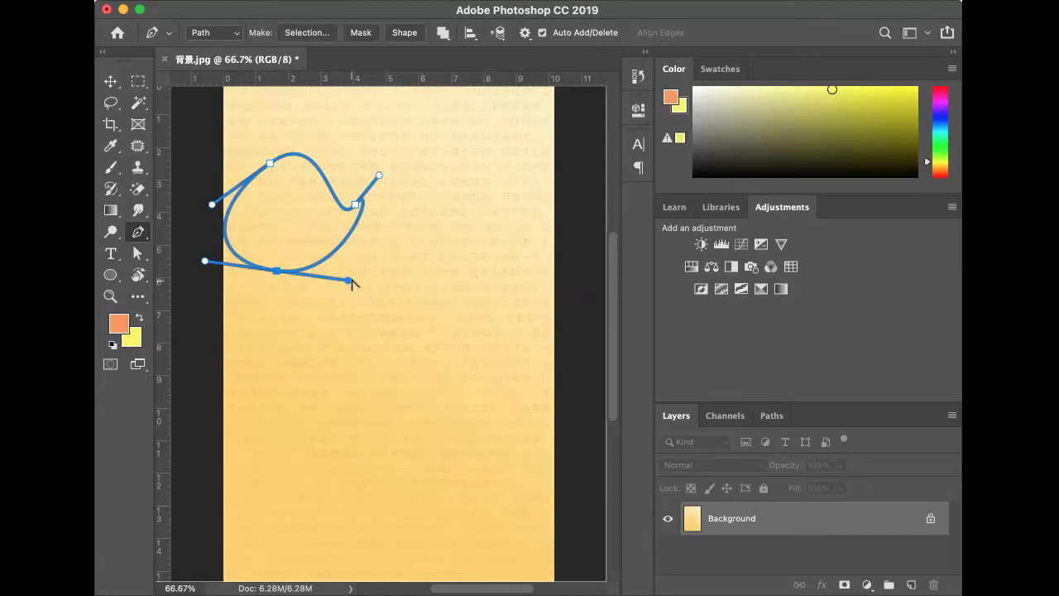
{"action": "left_click_drag", "start_coordinate": [334, 275], "coordinate": [276, 274]}
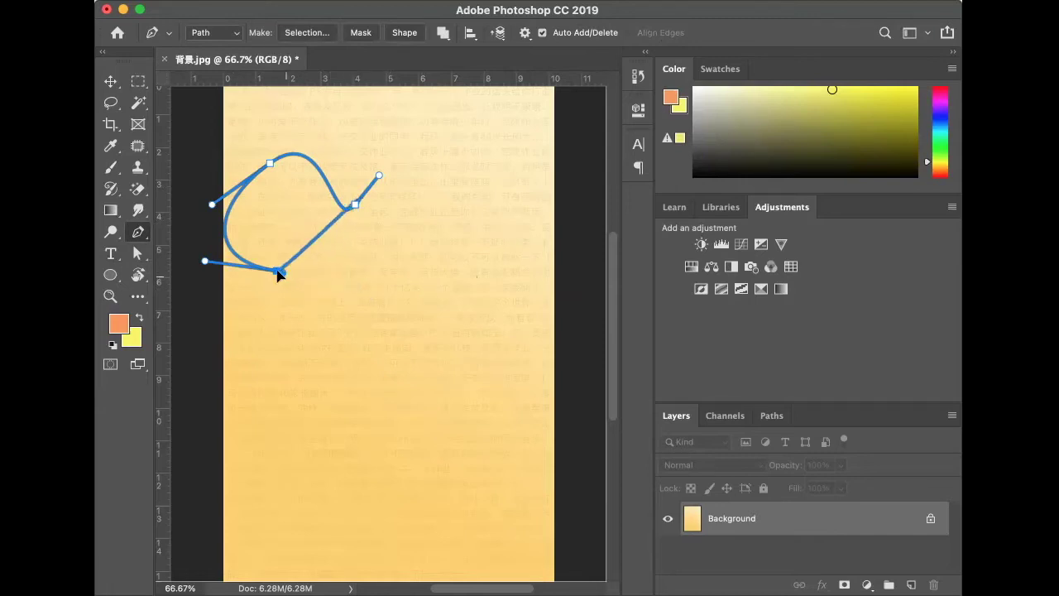
- Convert the path's three curved anchors back to sharp corners and remove the triangular path
{"action": "left_click", "coordinate": [354, 205]}
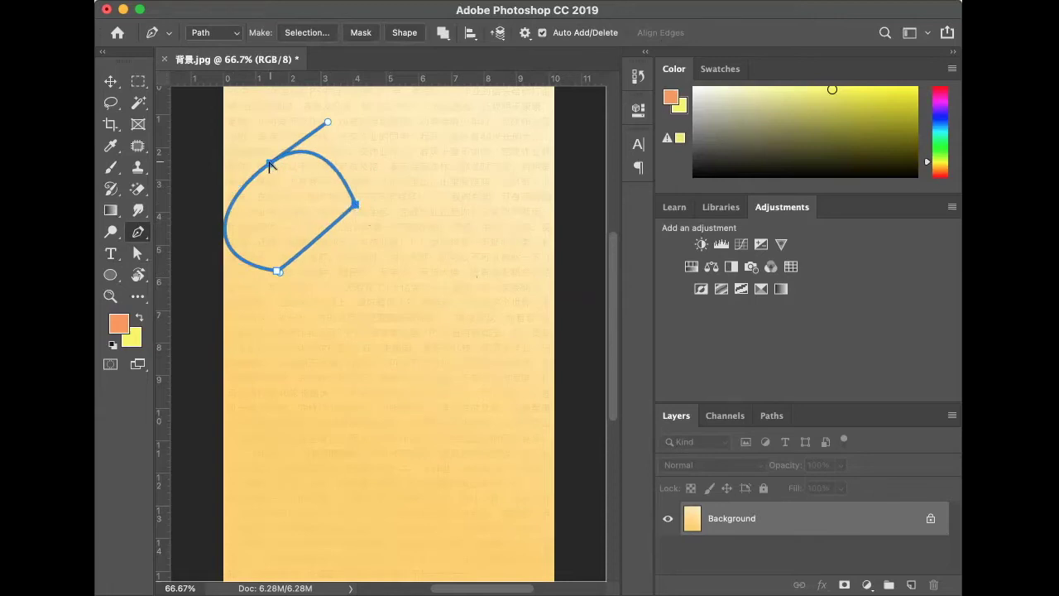
{"action": "left_click", "coordinate": [269, 164], "text": "alt"}
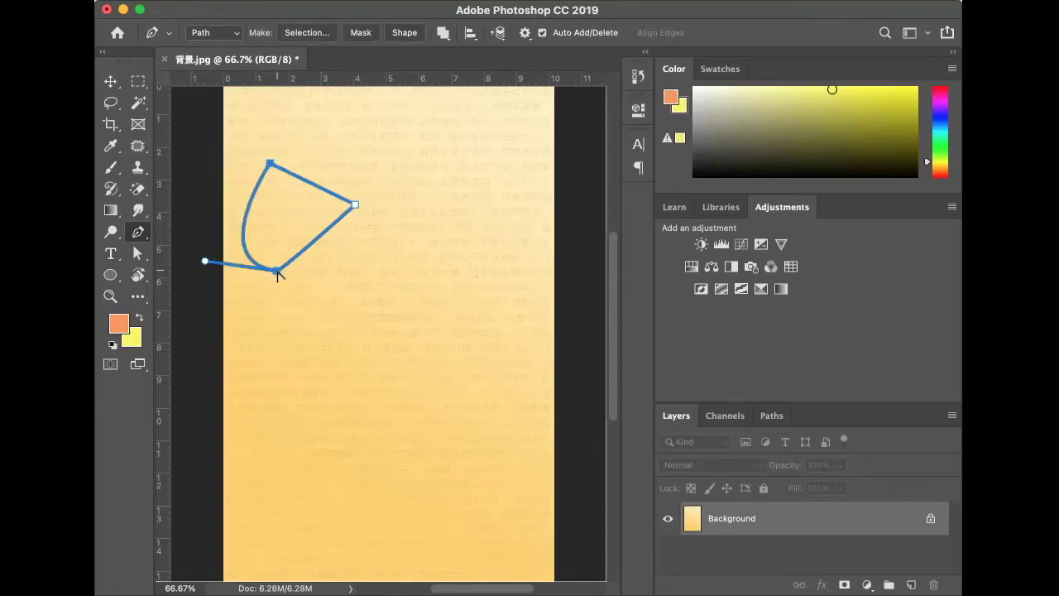
{"action": "left_click", "coordinate": [276, 270], "text": "alt"}
{"action": "right_click", "coordinate": [141, 230]}
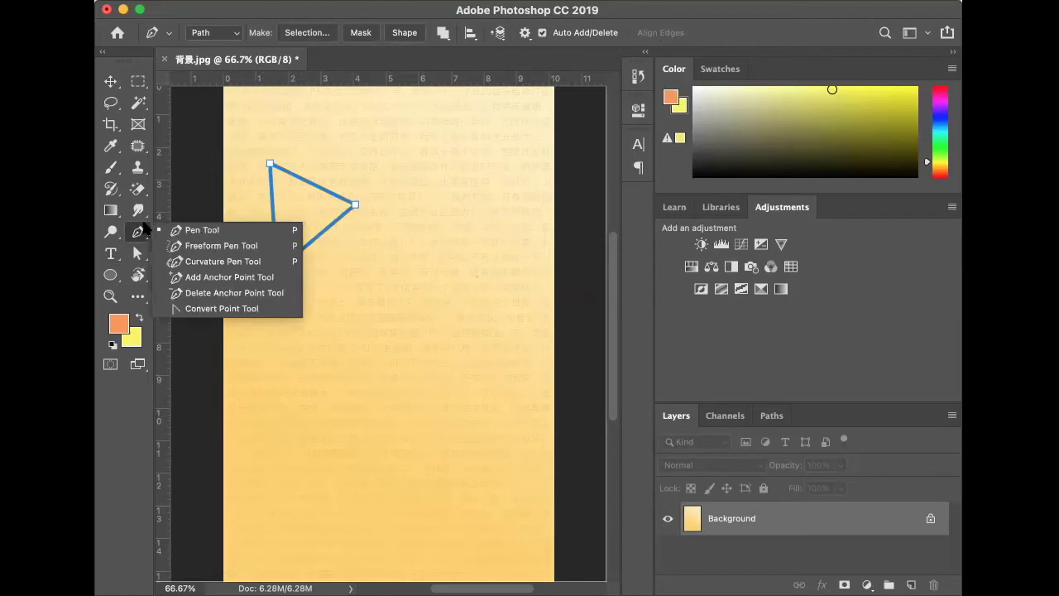
{"action": "key", "text": "Escape"}
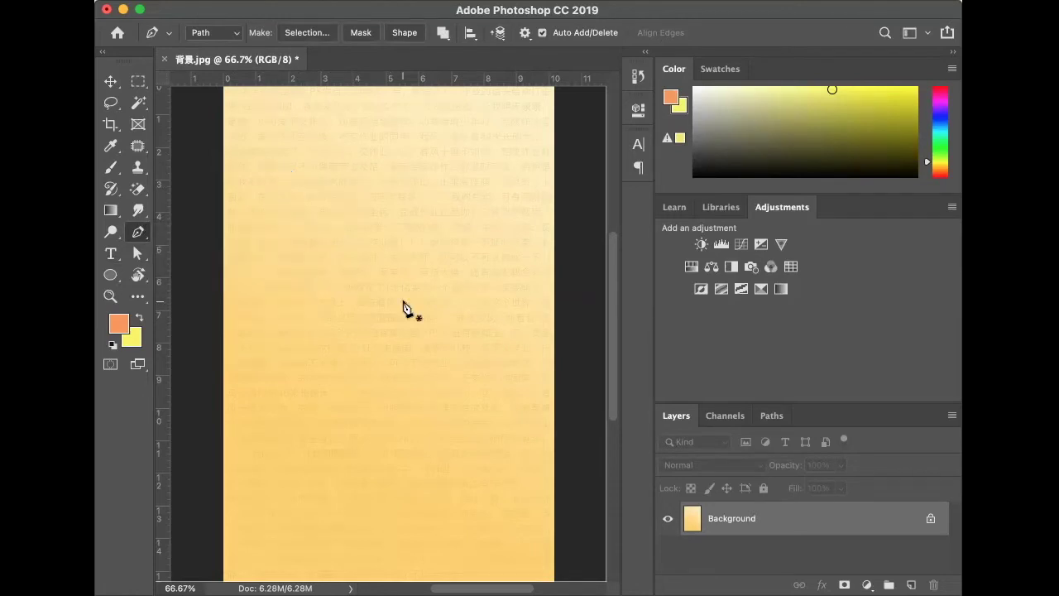
- Draw a closed eight-point polygonal path across the middle of the canvas with the Pen tool
{"action": "left_click", "coordinate": [324, 322]}
{"action": "left_click", "coordinate": [506, 330]}
{"action": "left_click", "coordinate": [493, 279]}
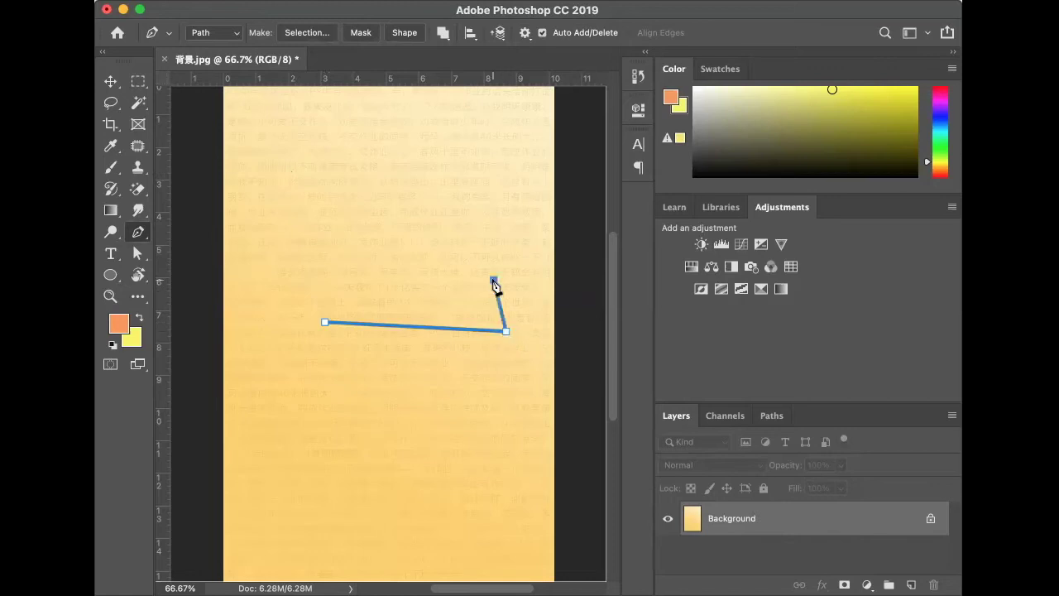
{"action": "left_click", "coordinate": [438, 225]}
{"action": "left_click", "coordinate": [349, 225]}
{"action": "left_click", "coordinate": [319, 256]}
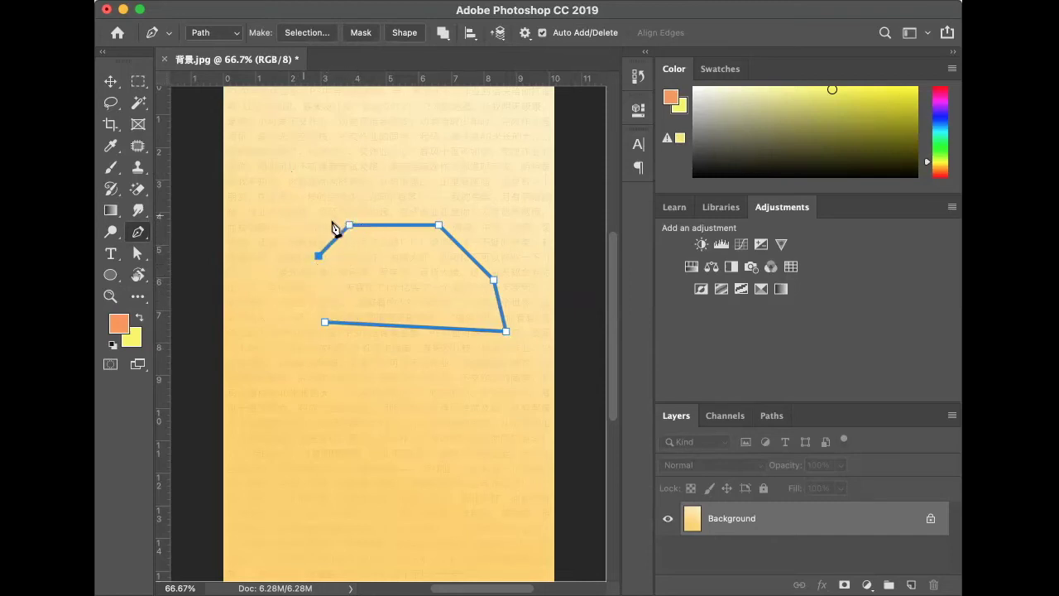
{"action": "left_click", "coordinate": [269, 305]}
{"action": "left_click", "coordinate": [315, 305]}
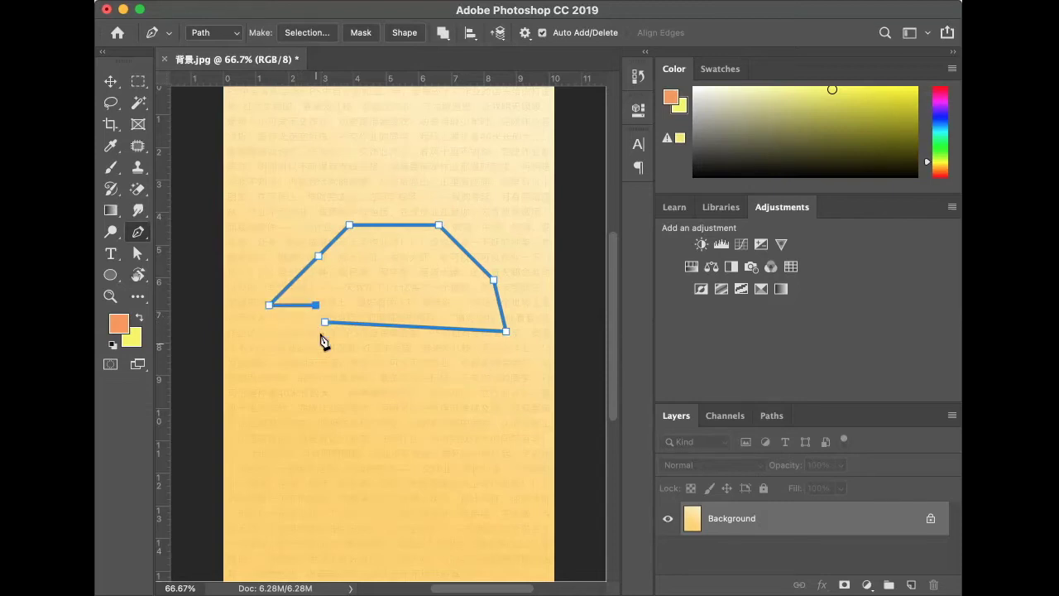
{"action": "left_click", "coordinate": [325, 323]}
- Undo the polygon's most recent anchors one by one and delete the remaining path
{"action": "key", "text": "super+z"}
{"action": "key", "text": "super+z"}
{"action": "key", "text": "super+z"}
{"action": "key", "text": "super+z"}
{"action": "key", "text": "super+z"}
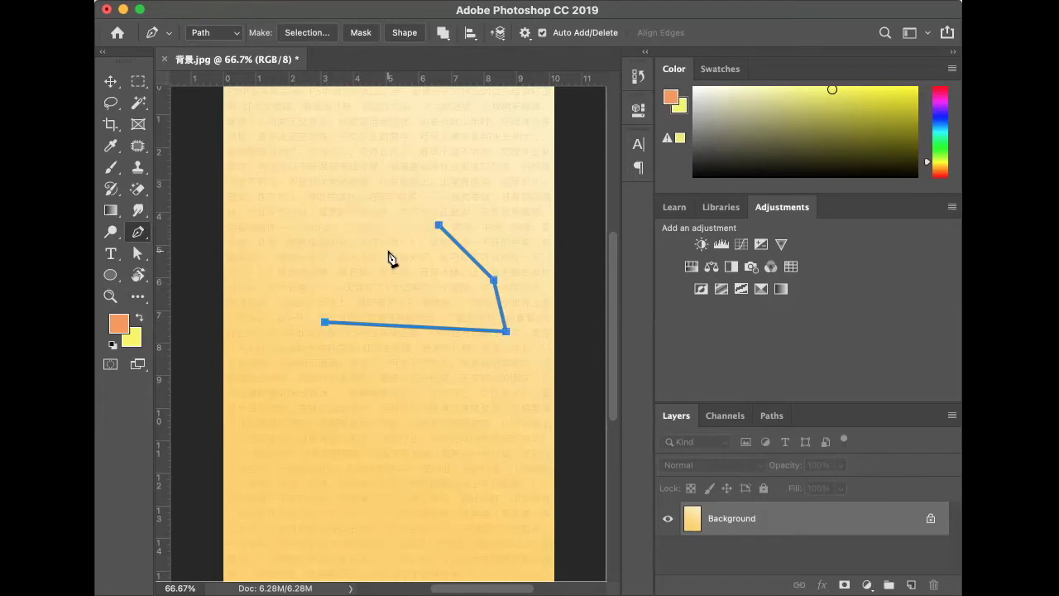
{"action": "key", "text": "Delete"}
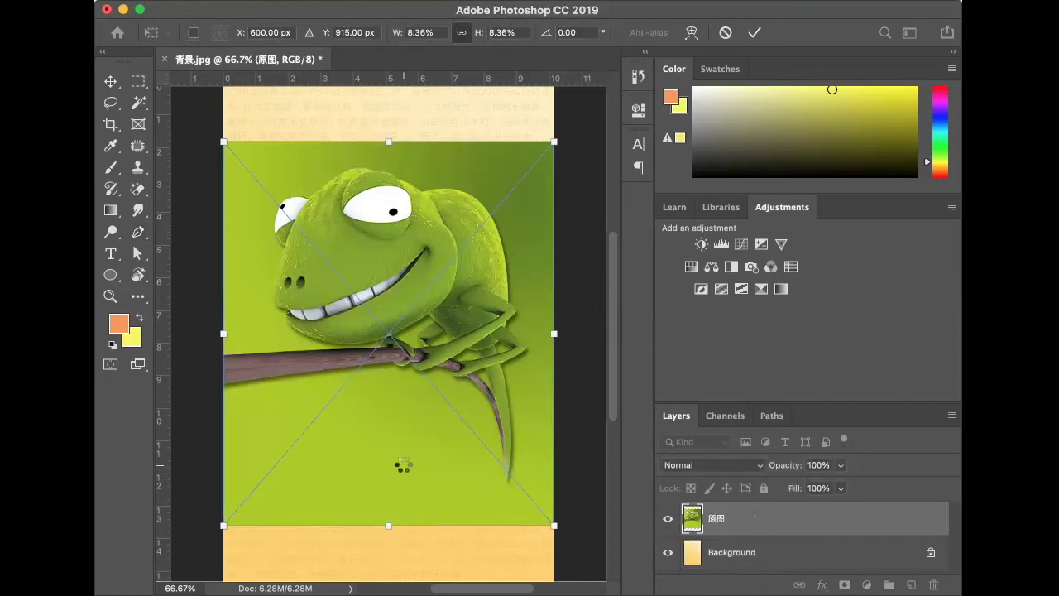
- Commit the placed 原图 image and trace the upper-left curve of the creature's head with a curved path
{"action": "key", "text": "Return"}
{"action": "scroll", "coordinate": [405, 472], "scroll_direction": "up", "scroll_amount": 5}
{"action": "scroll", "coordinate": [406, 471], "scroll_direction": "up", "scroll_amount": 10}
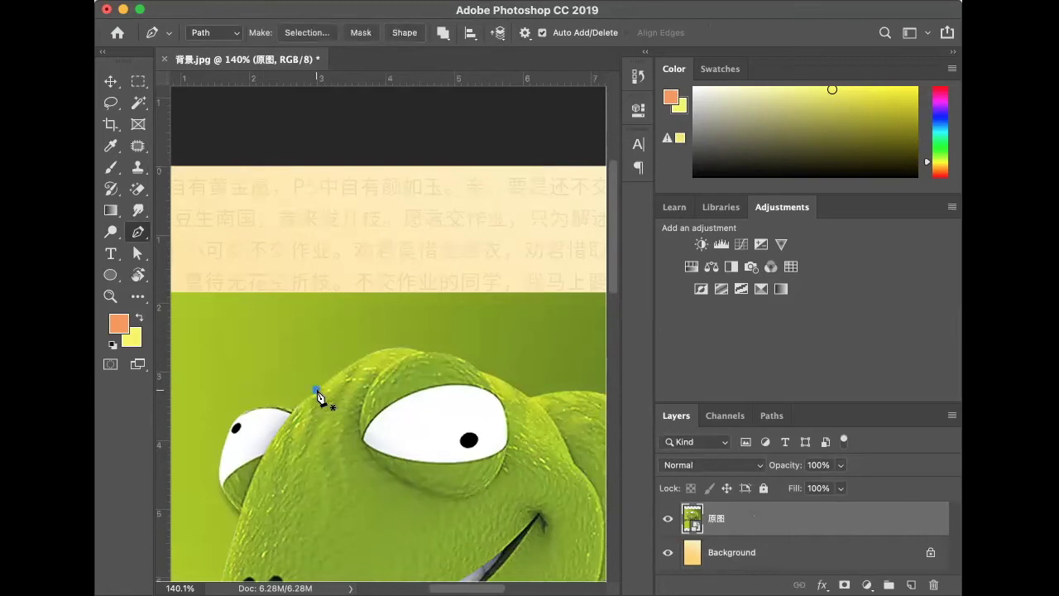
{"action": "left_click", "coordinate": [393, 351]}
{"action": "left_click", "coordinate": [351, 371]}
{"action": "left_click", "coordinate": [356, 374]}
{"action": "left_click_drag", "start_coordinate": [352, 373], "coordinate": [348, 368]}
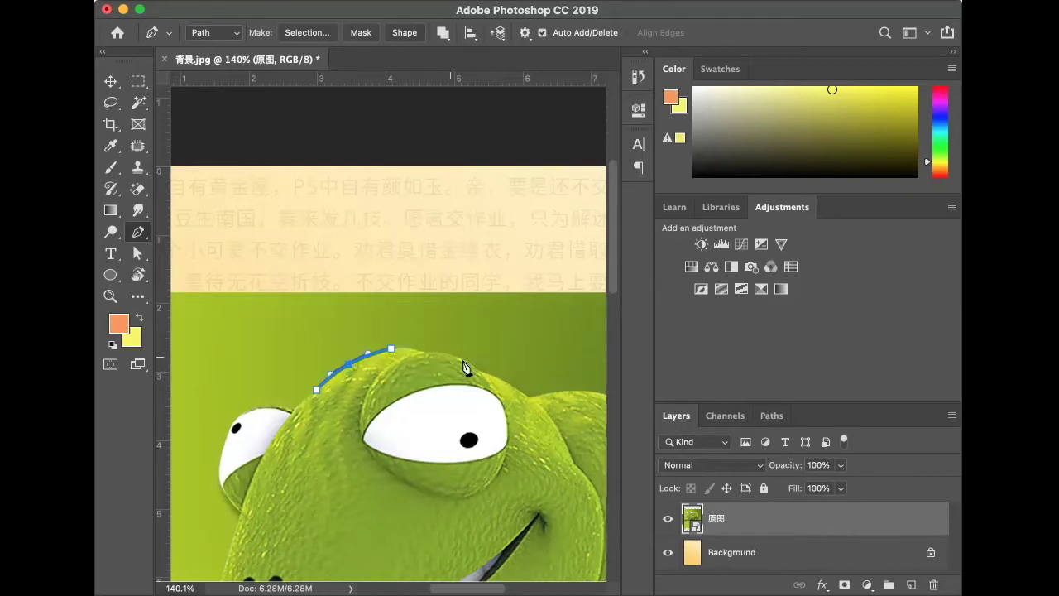
- Extend the path over the top of the head to the eyelid crease and along the eyelid's outer edge
{"action": "left_click", "coordinate": [417, 352]}
{"action": "left_click_drag", "start_coordinate": [416, 355], "coordinate": [416, 358]}
{"action": "mouse_move", "coordinate": [478, 371]}
{"action": "left_mouse_down"}
{"action": "mouse_move", "coordinate": [466, 433]}
{"action": "mouse_move", "coordinate": [444, 361]}
{"action": "mouse_move", "coordinate": [466, 366]}
{"action": "mouse_move", "coordinate": [463, 380]}
{"action": "left_mouse_up"}
- Nudge the anchor at the top of the head slightly so the path follows the head outline
{"action": "scroll", "coordinate": [463, 378], "scroll_direction": "up", "scroll_amount": 5}
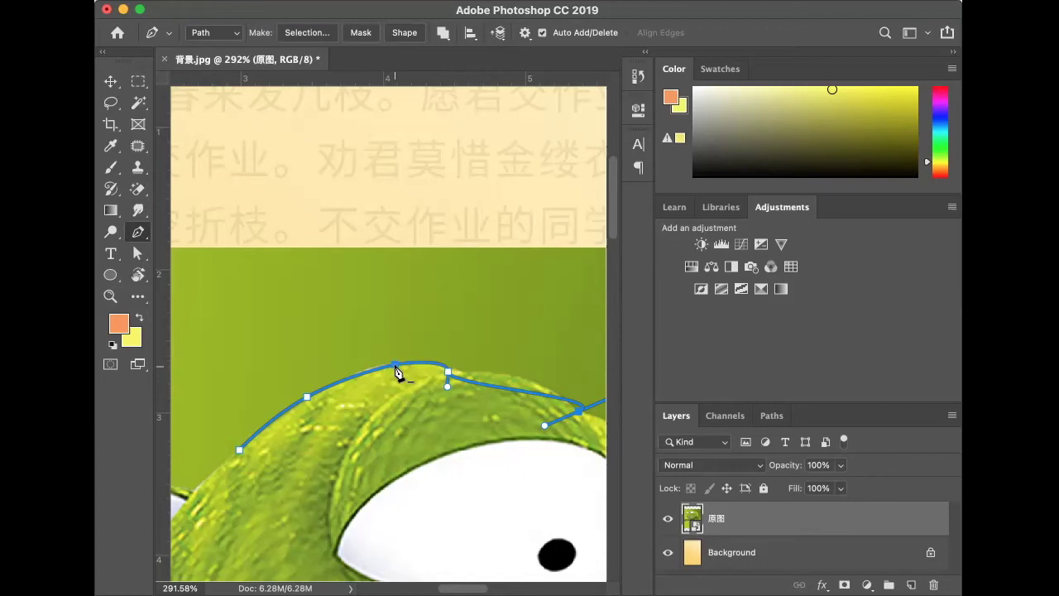
{"action": "left_click", "coordinate": [395, 367], "text": "super"}
{"action": "left_click_drag", "start_coordinate": [393, 369], "coordinate": [392, 369]}
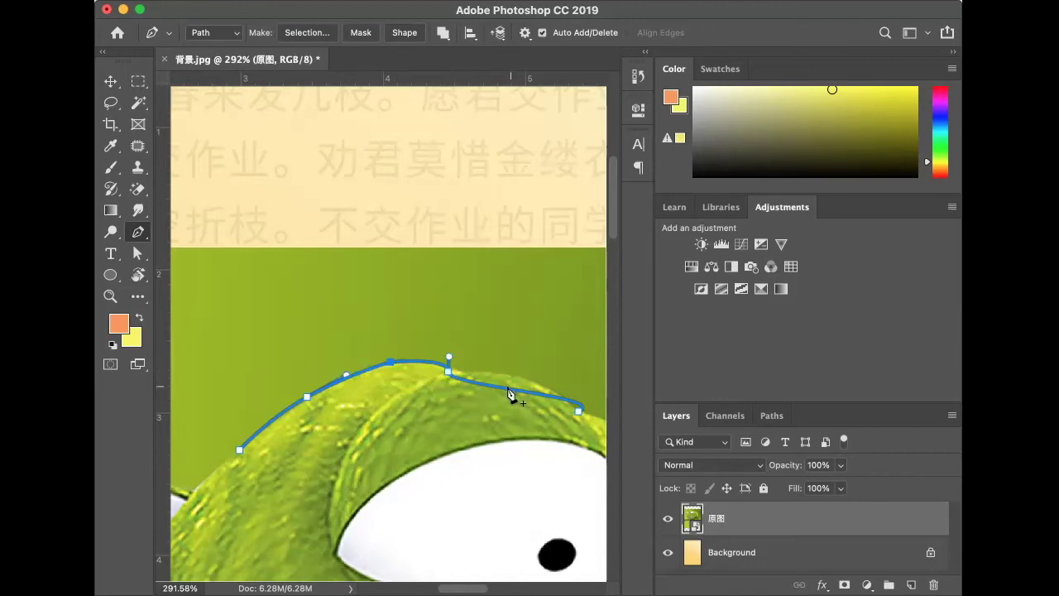
- Undo the stray path edit and redirect the curve handle of the path's end anchor on the eyelid
{"action": "left_click", "coordinate": [478, 386]}
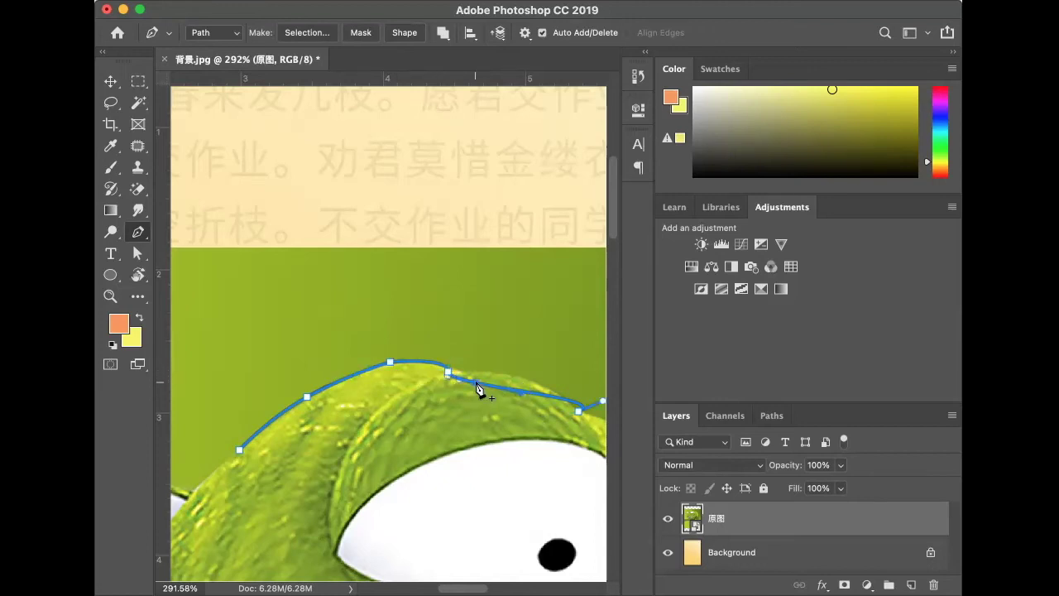
{"action": "key", "text": "super+z"}
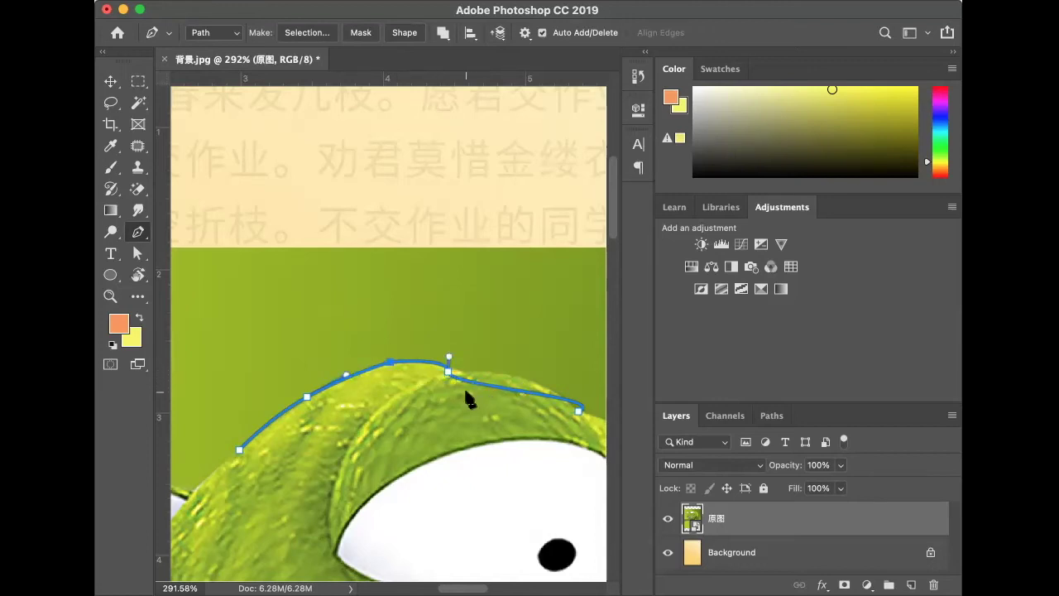
{"action": "left_click", "coordinate": [579, 411]}
{"action": "left_click_drag", "start_coordinate": [579, 414], "coordinate": [576, 430]}
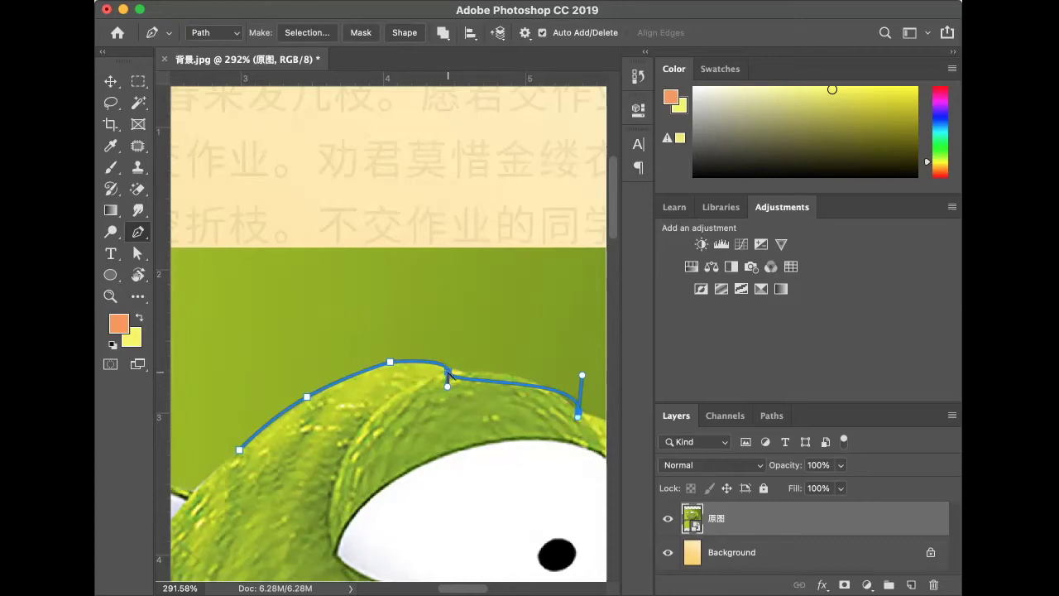
- Reset the eyelid crease anchor and adjust its handles so both adjoining curves hug the head and eyelid
{"action": "left_click", "coordinate": [448, 373], "text": "alt"}
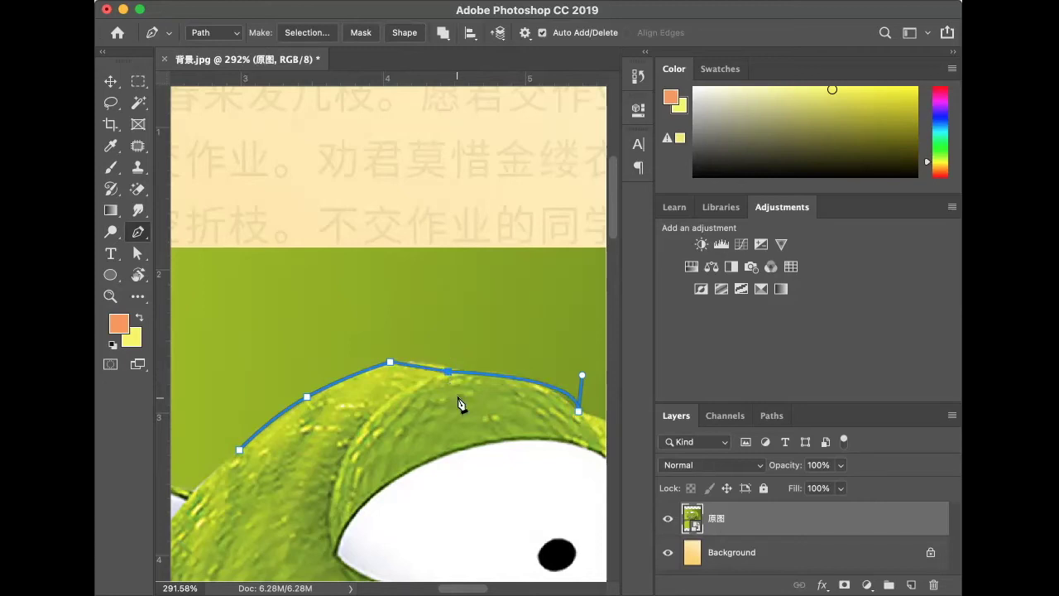
{"action": "left_click_drag", "start_coordinate": [447, 371], "coordinate": [449, 386]}
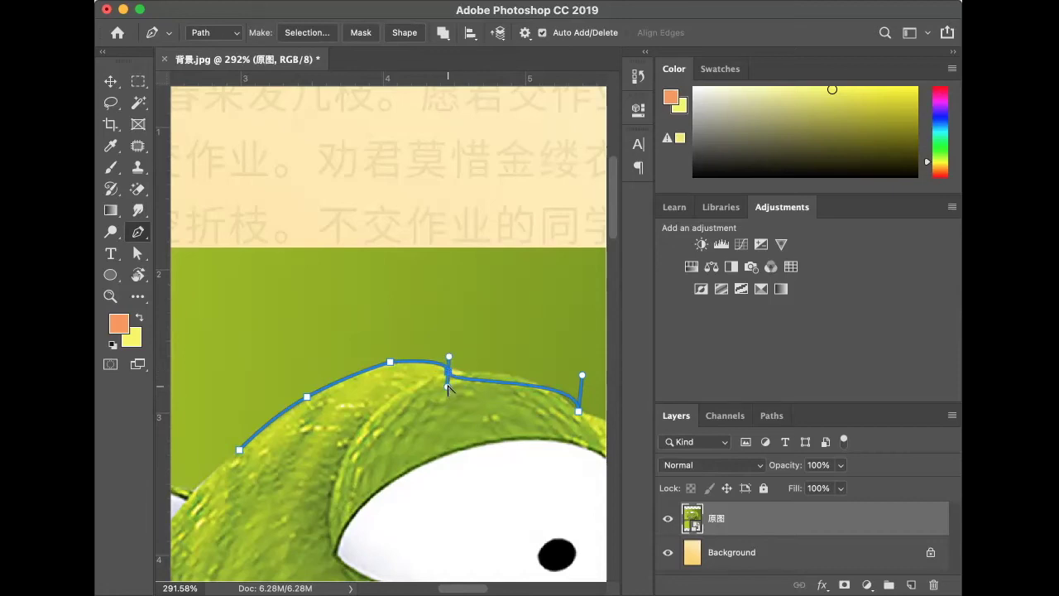
{"action": "left_click_drag", "start_coordinate": [447, 389], "coordinate": [456, 374]}
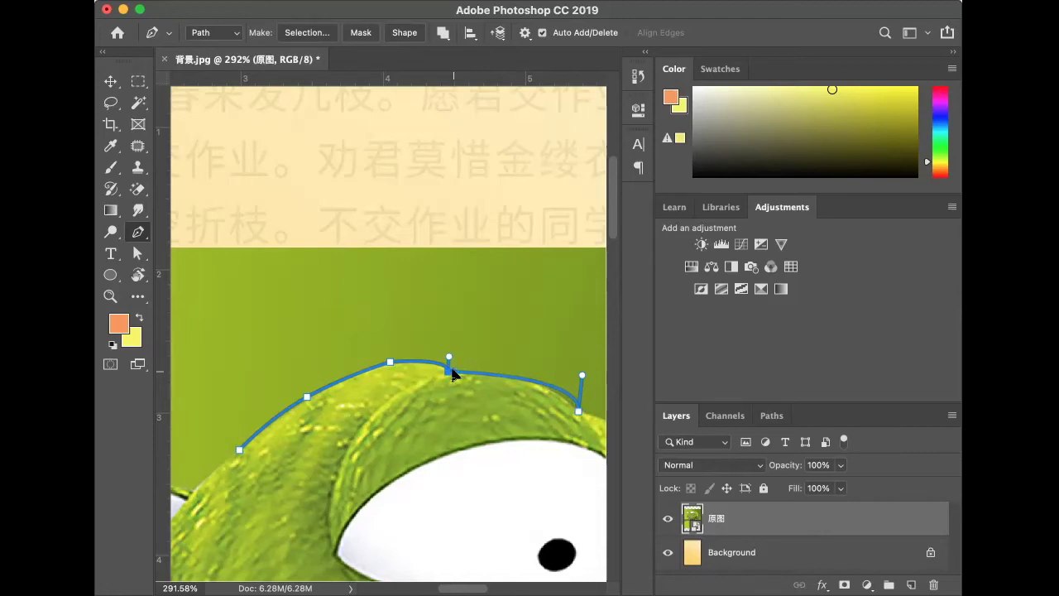
- Shorten the eyelid end anchor's handle and add a midway anchor so the path follows the eyelid's upper curve
{"action": "left_click_drag", "start_coordinate": [582, 375], "coordinate": [572, 399]}
{"action": "left_click", "coordinate": [511, 382]}
{"action": "left_click_drag", "start_coordinate": [511, 382], "coordinate": [512, 377]}
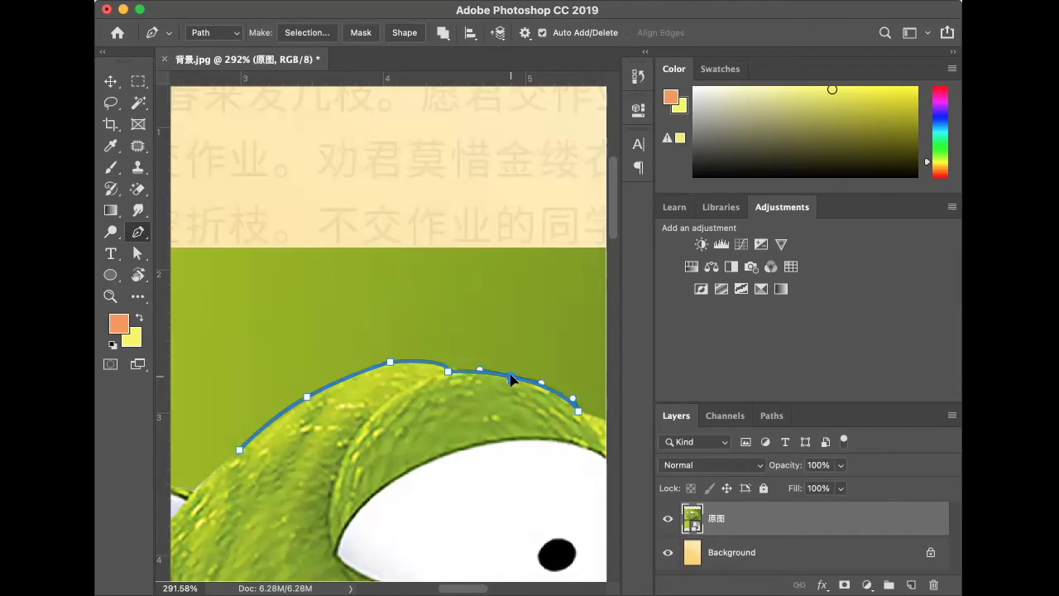
- Extend the path from the eyelid to the notch between head and back, bending it with an added anchor to follow the head edge
{"action": "scroll", "coordinate": [529, 426], "scroll_direction": "down", "scroll_amount": 2}
{"action": "scroll", "coordinate": [529, 426], "scroll_direction": "right", "scroll_amount": 10}
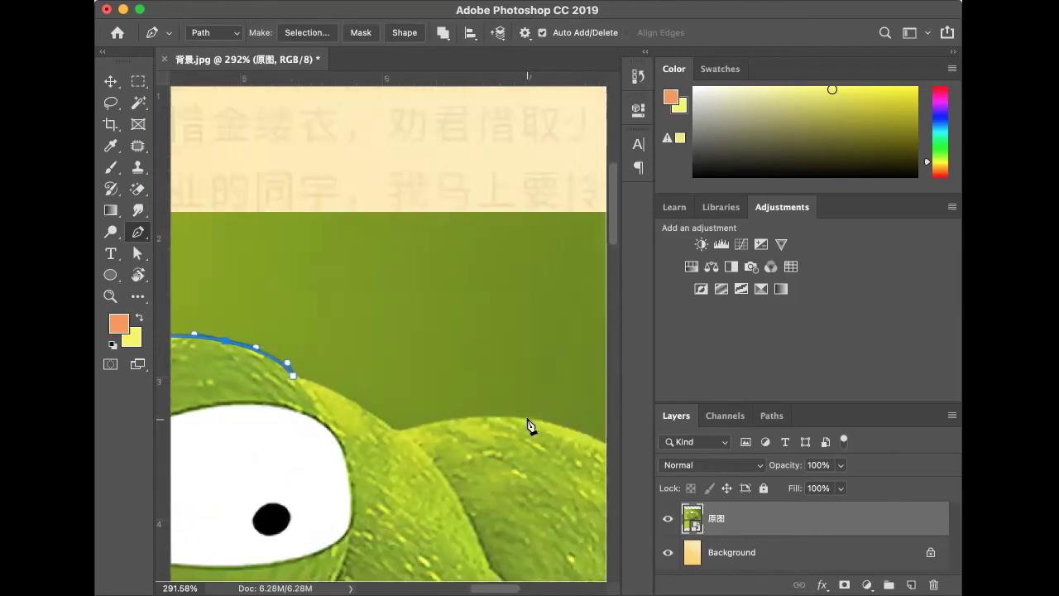
{"action": "left_click", "coordinate": [377, 420]}
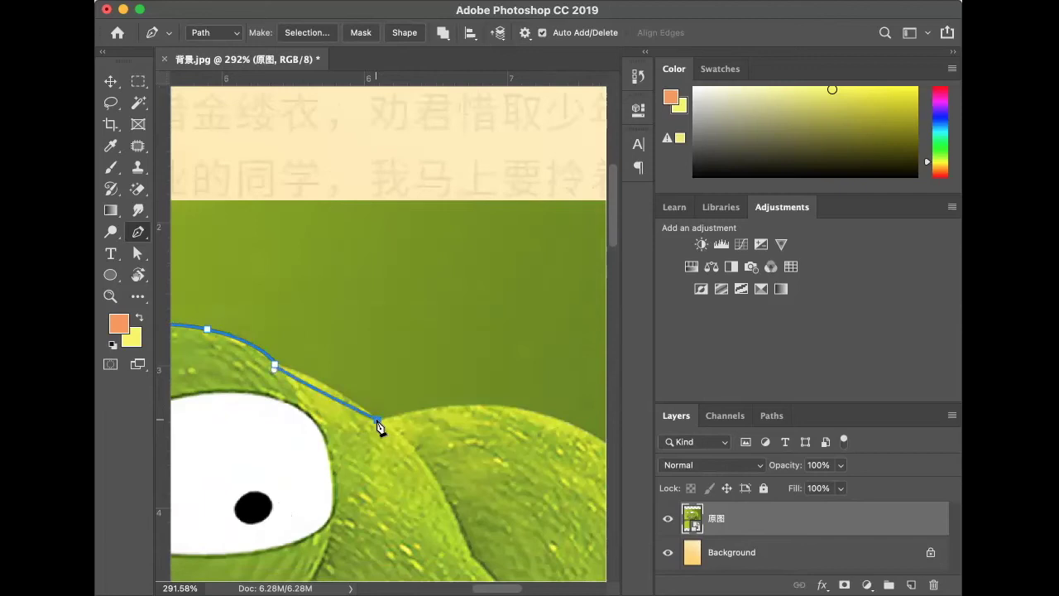
{"action": "left_click_drag", "start_coordinate": [322, 398], "coordinate": [323, 394]}
{"action": "left_click_drag", "start_coordinate": [324, 397], "coordinate": [326, 384]}
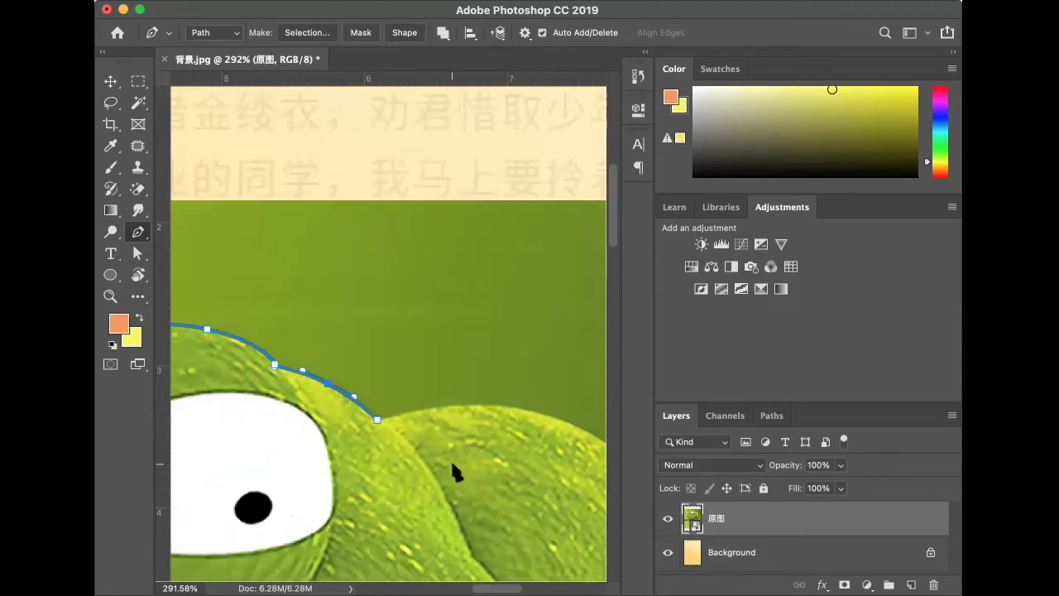
- Continue the path over the creature's back and around its limbs, tail and branch until the whole outline is traced
{"action": "scroll", "coordinate": [452, 465], "scroll_direction": "right", "scroll_amount": 5}
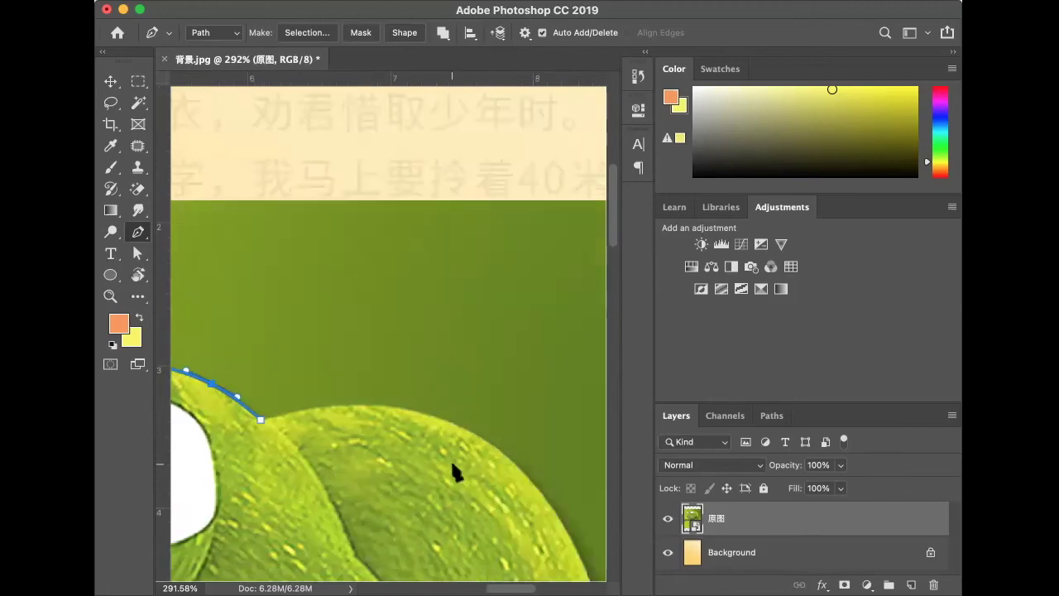
{"action": "left_click", "coordinate": [379, 406]}
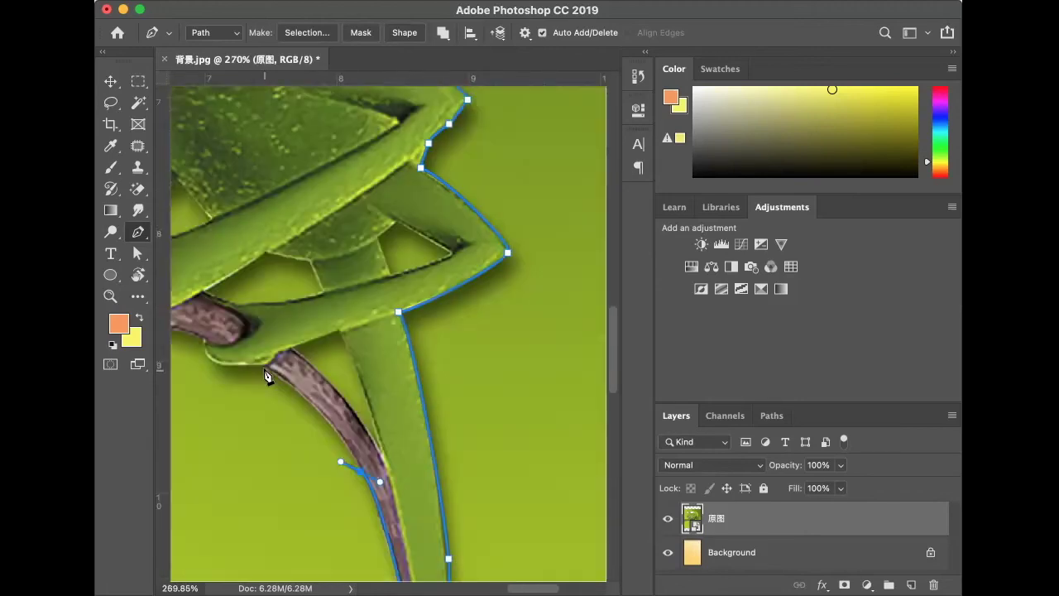
{"action": "scroll", "coordinate": [447, 248], "scroll_direction": "down", "scroll_amount": 6}
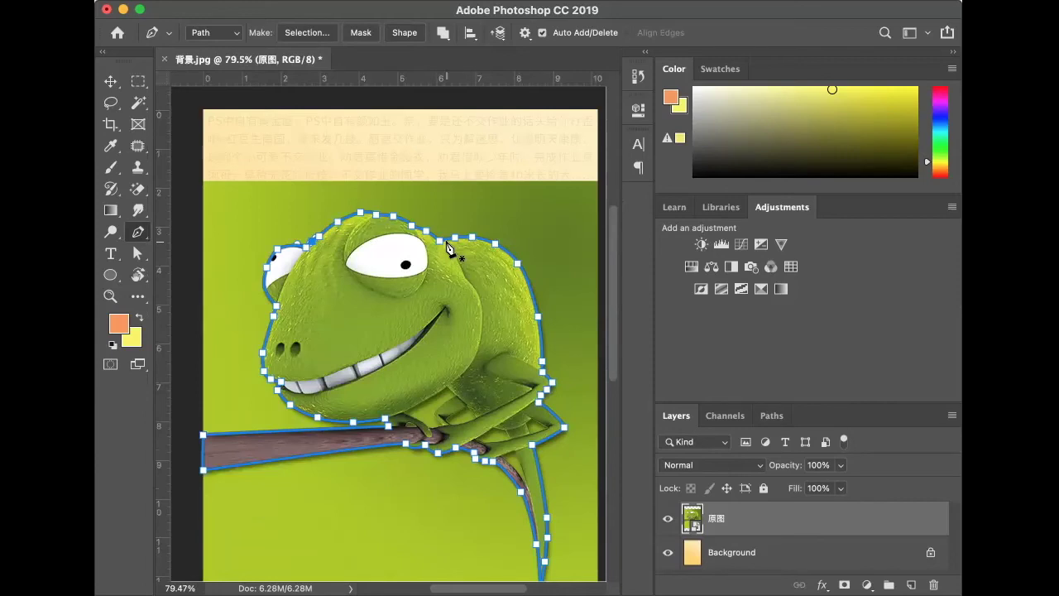
- Convert the traced path to a selection, copy the creature to a new layer, and delete the 原图 layer
{"action": "key", "text": "ctrl+Return"}
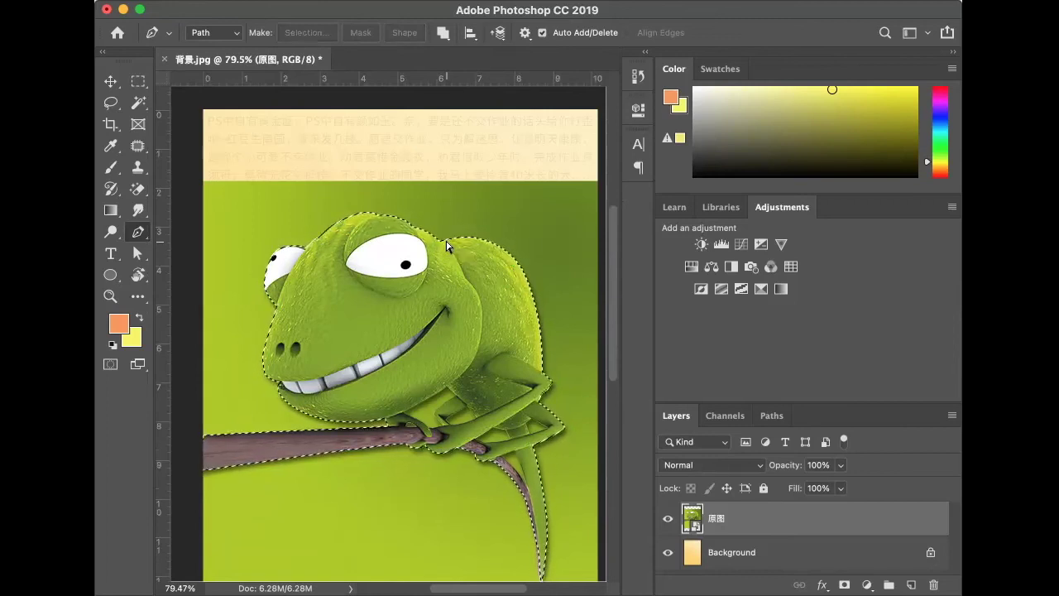
{"action": "key", "text": "ctrl+j"}
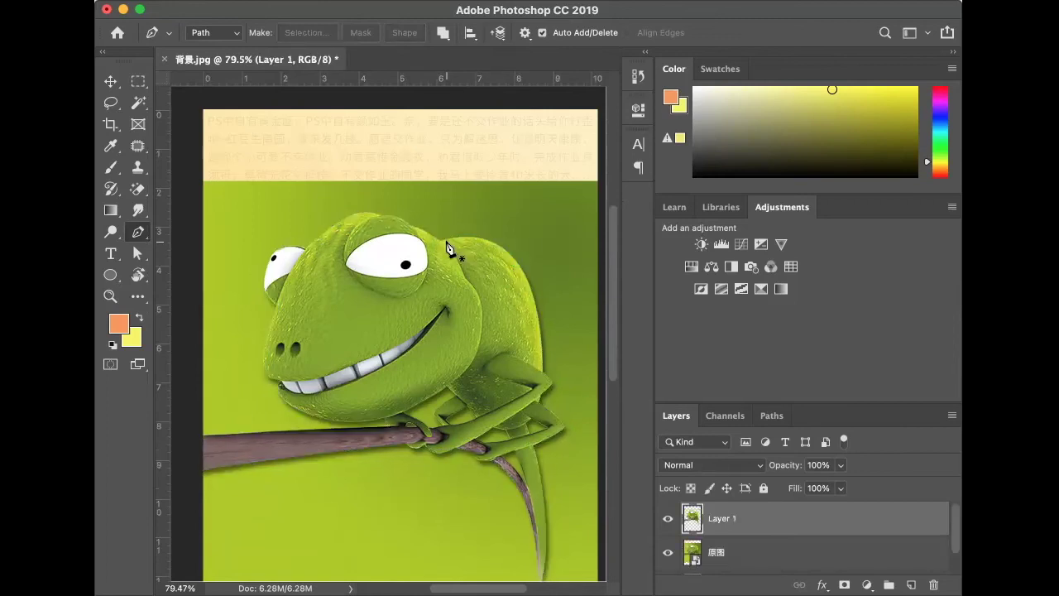
{"action": "left_click", "coordinate": [688, 554]}
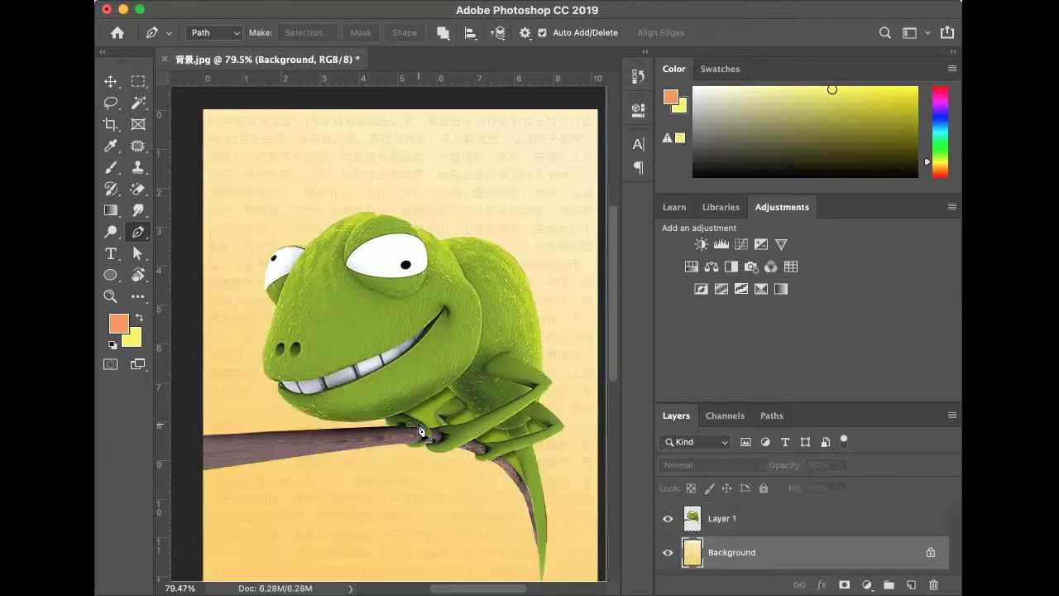
- On Layer 1, start a path around the green gap beneath the chin, following the chin line and the bent limb's edge
{"action": "scroll", "coordinate": [420, 430], "scroll_direction": "up", "scroll_amount": 3}
{"action": "scroll", "coordinate": [419, 431], "scroll_direction": "up", "scroll_amount": 5}
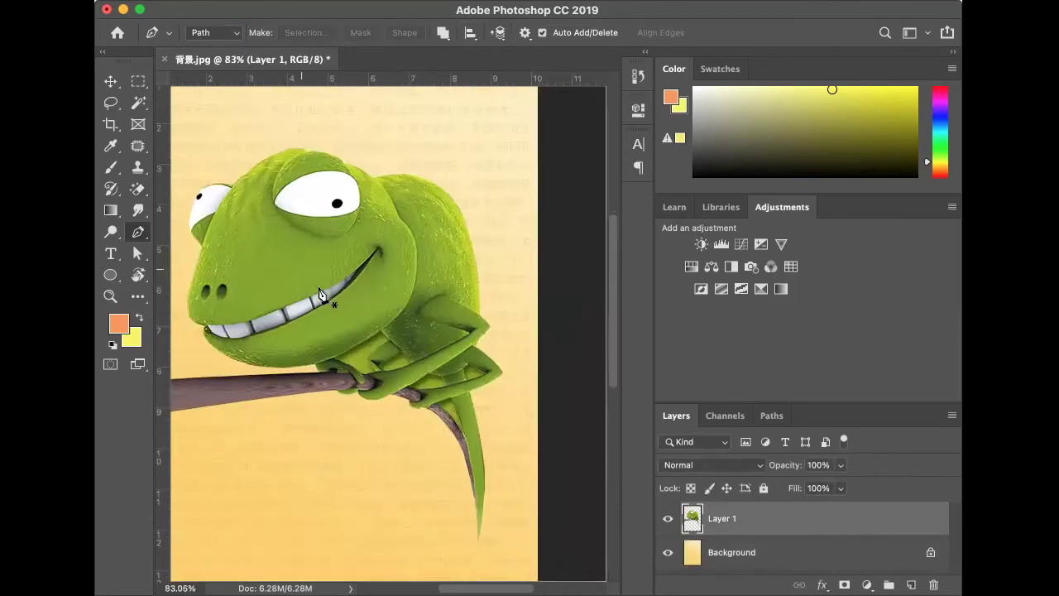
{"action": "scroll", "coordinate": [324, 295], "scroll_direction": "up", "scroll_amount": 5}
{"action": "scroll", "coordinate": [322, 295], "scroll_direction": "up", "scroll_amount": 3}
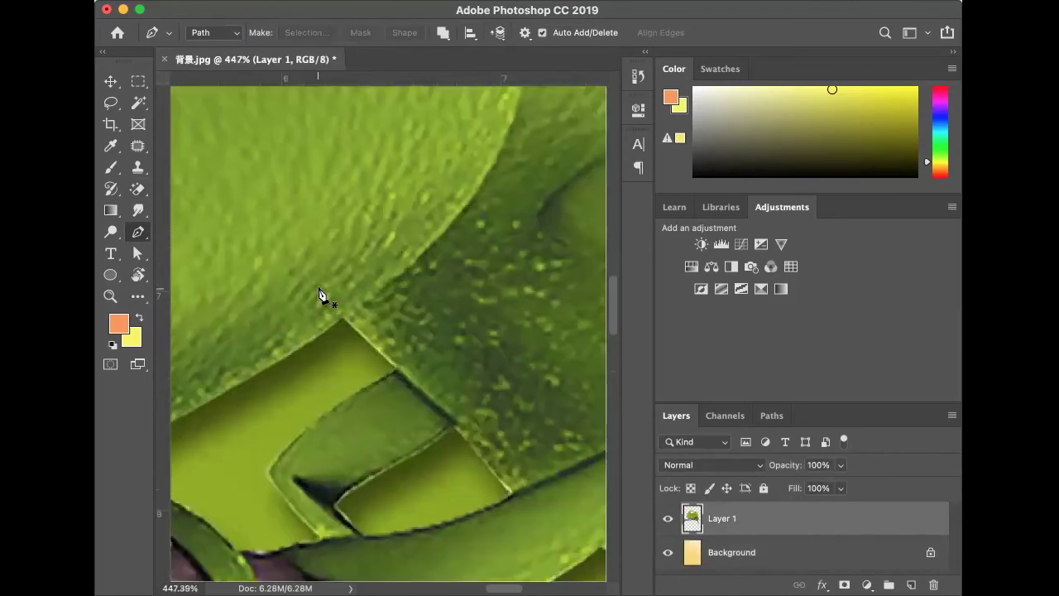
{"action": "scroll", "coordinate": [322, 296], "scroll_direction": "down", "scroll_amount": 5}
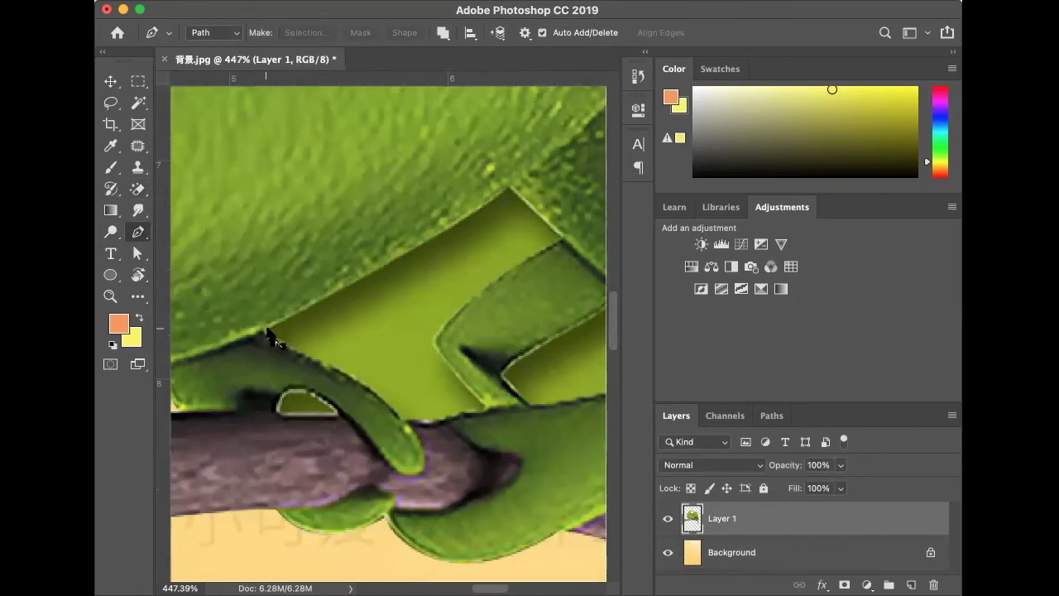
{"action": "left_click", "coordinate": [267, 330]}
{"action": "left_click", "coordinate": [510, 188]}
{"action": "left_click", "coordinate": [561, 236]}
{"action": "left_click", "coordinate": [430, 335]}
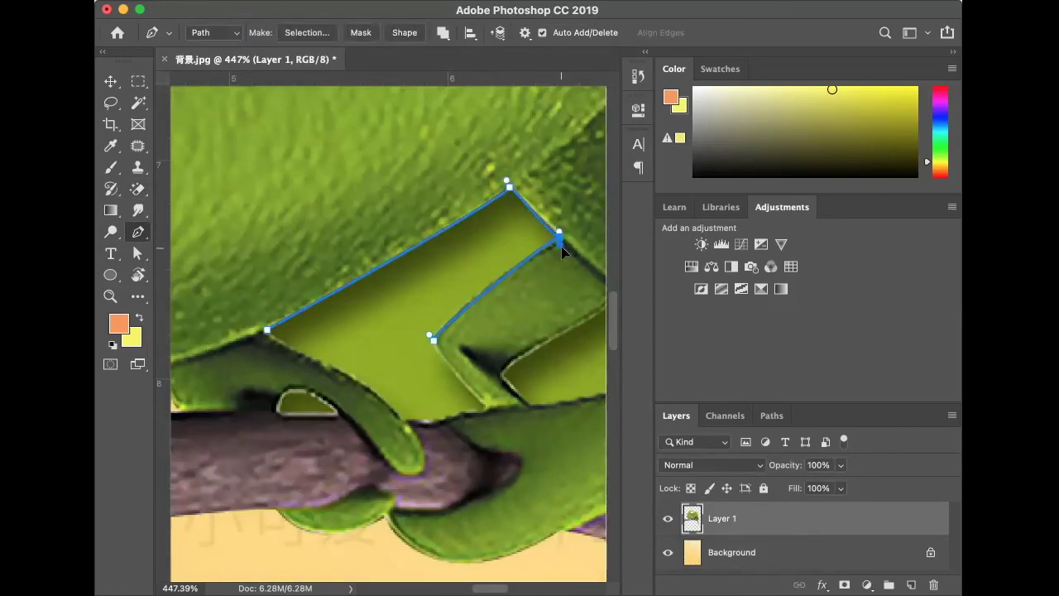
- Close the path along the branch and foot around the gap beneath the chin, and delete the enclosed green background
{"action": "left_click", "coordinate": [495, 407]}
{"action": "left_click", "coordinate": [401, 419]}
{"action": "left_click", "coordinate": [267, 330]}
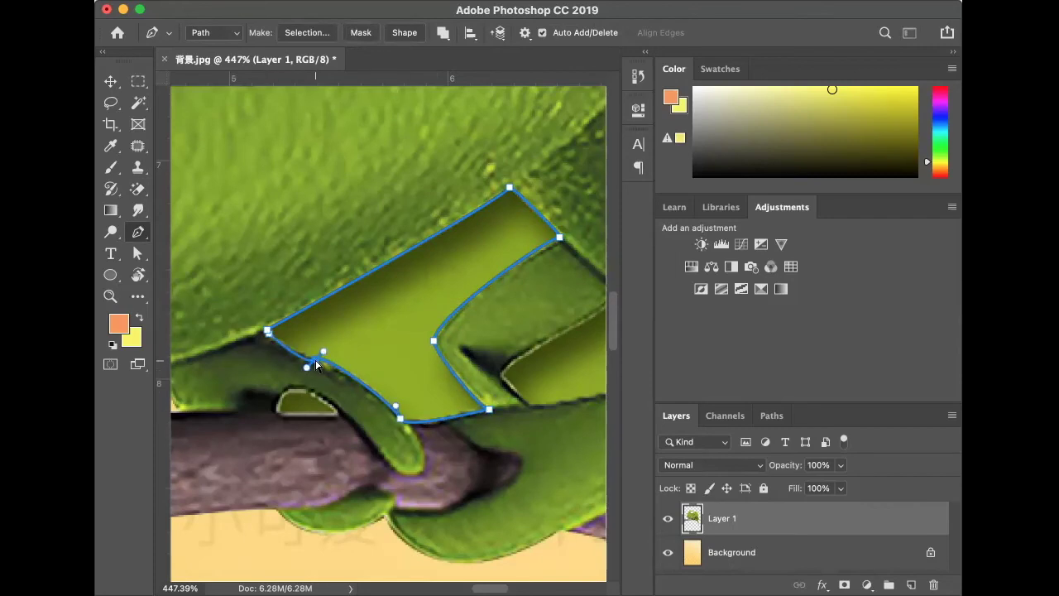
{"action": "key", "text": "super+Return"}
{"action": "key", "text": "BackSpace"}
- Trace a closed path around the small green gap between the belly and the crossed limbs
{"action": "scroll", "coordinate": [327, 364], "scroll_direction": "right", "scroll_amount": 10}
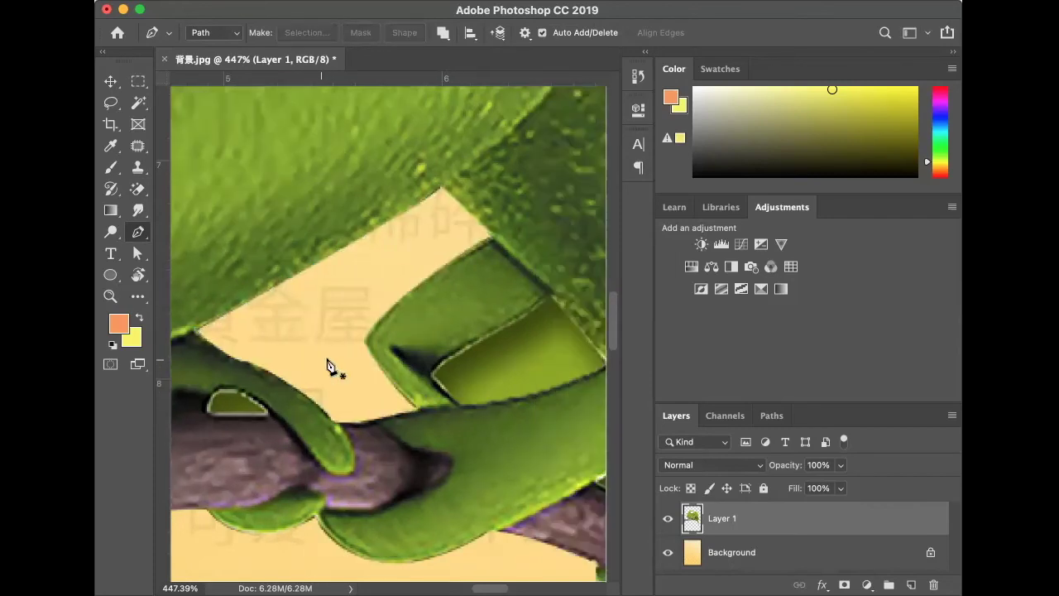
{"action": "scroll", "coordinate": [327, 364], "scroll_direction": "left", "scroll_amount": 6}
{"action": "left_click", "coordinate": [377, 279]}
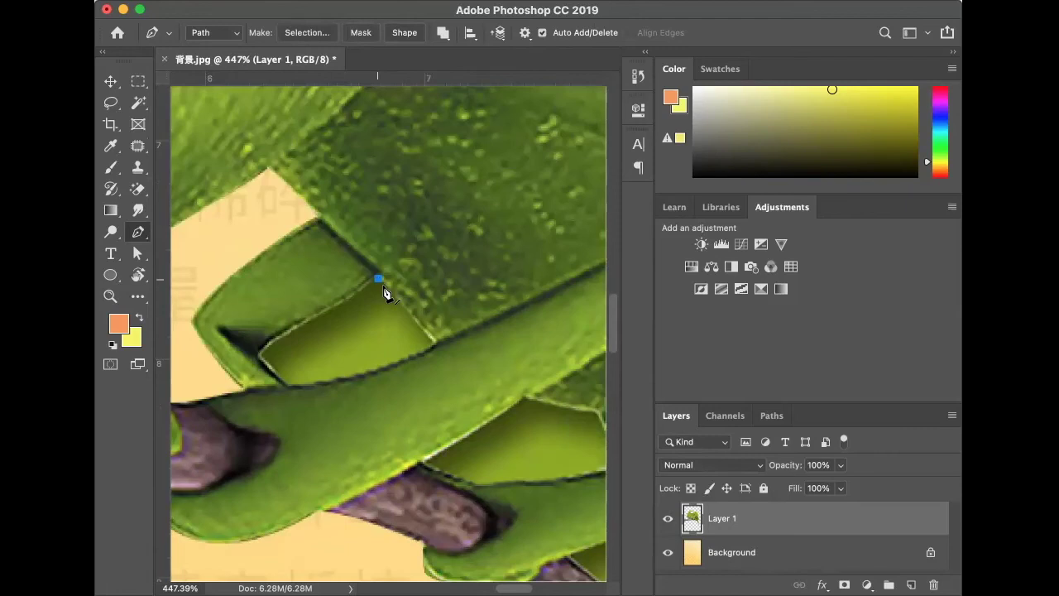
{"action": "left_click", "coordinate": [433, 343]}
{"action": "left_click_drag", "start_coordinate": [439, 348], "coordinate": [440, 339]}
{"action": "left_click", "coordinate": [282, 384]}
{"action": "left_click", "coordinate": [260, 354]}
{"action": "left_click", "coordinate": [378, 278]}
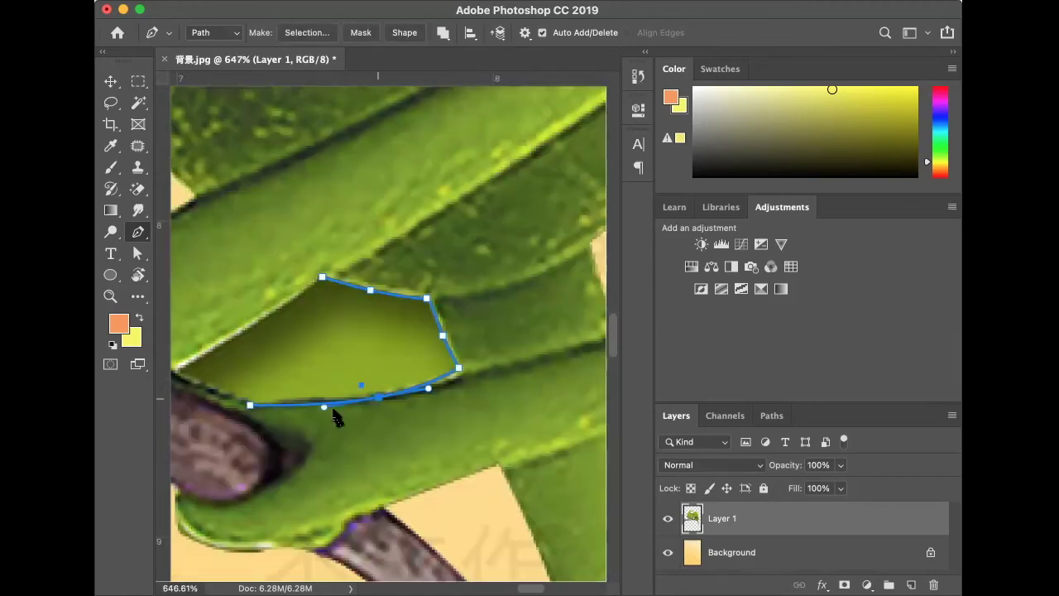
- Trace a closed path along the tail's outer edge and remove the dark fringe left there
{"action": "key", "text": "super+0"}
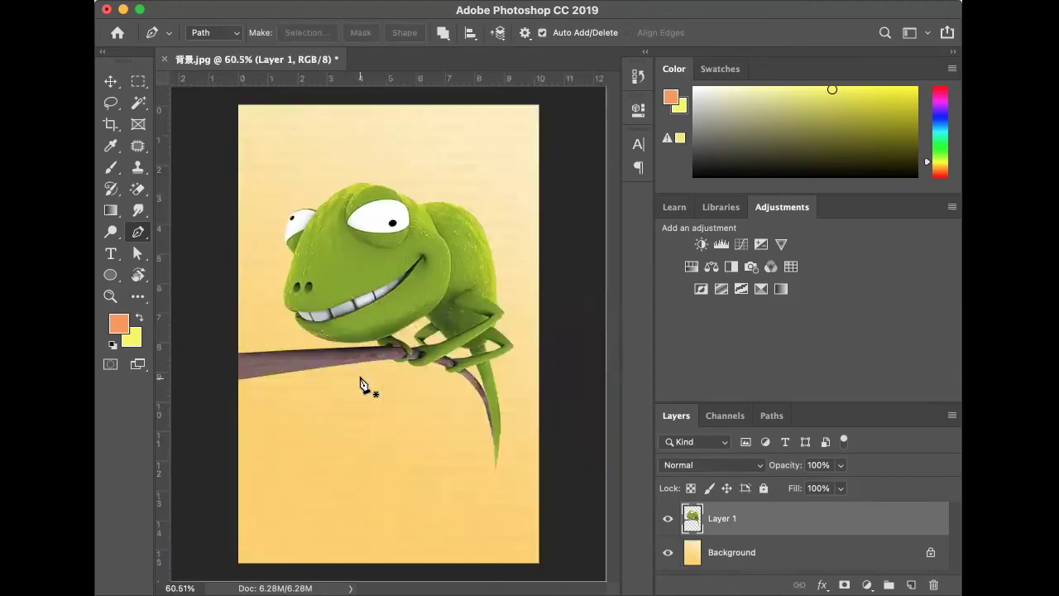
{"action": "scroll", "coordinate": [361, 383], "scroll_direction": "up", "scroll_amount": 6}
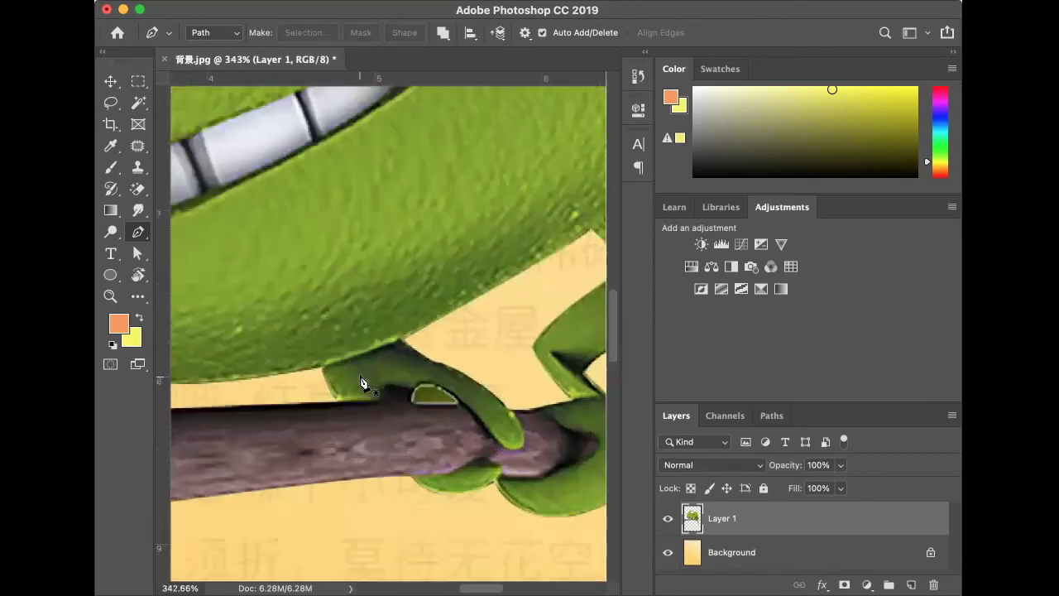
{"action": "scroll", "coordinate": [361, 383], "scroll_direction": "down", "scroll_amount": 10}
{"action": "scroll", "coordinate": [361, 383], "scroll_direction": "right", "scroll_amount": 10}
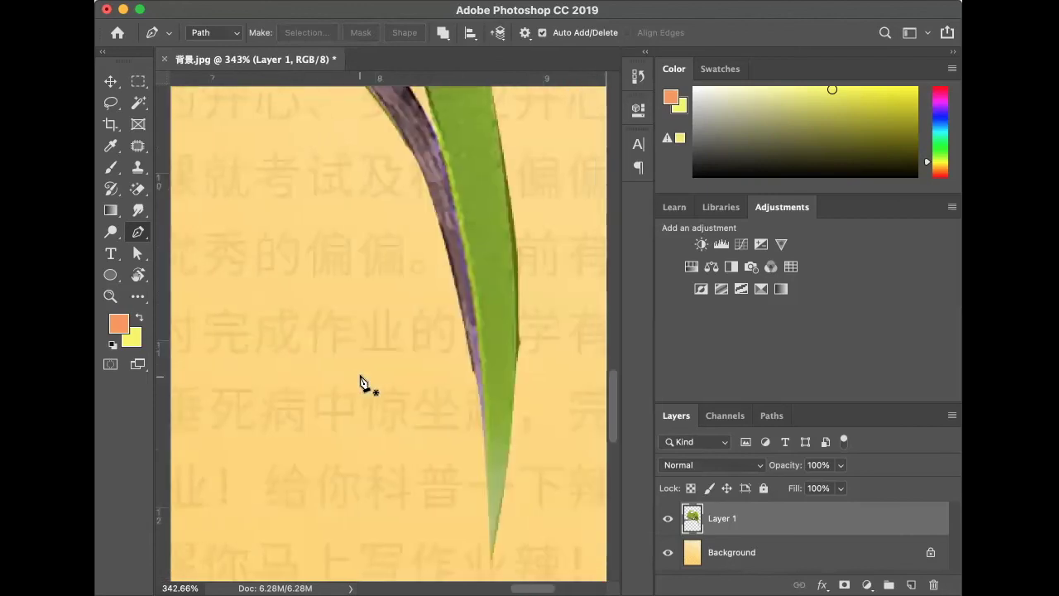
{"action": "scroll", "coordinate": [362, 383], "scroll_direction": "up", "scroll_amount": 5}
{"action": "scroll", "coordinate": [361, 383], "scroll_direction": "left", "scroll_amount": 3}
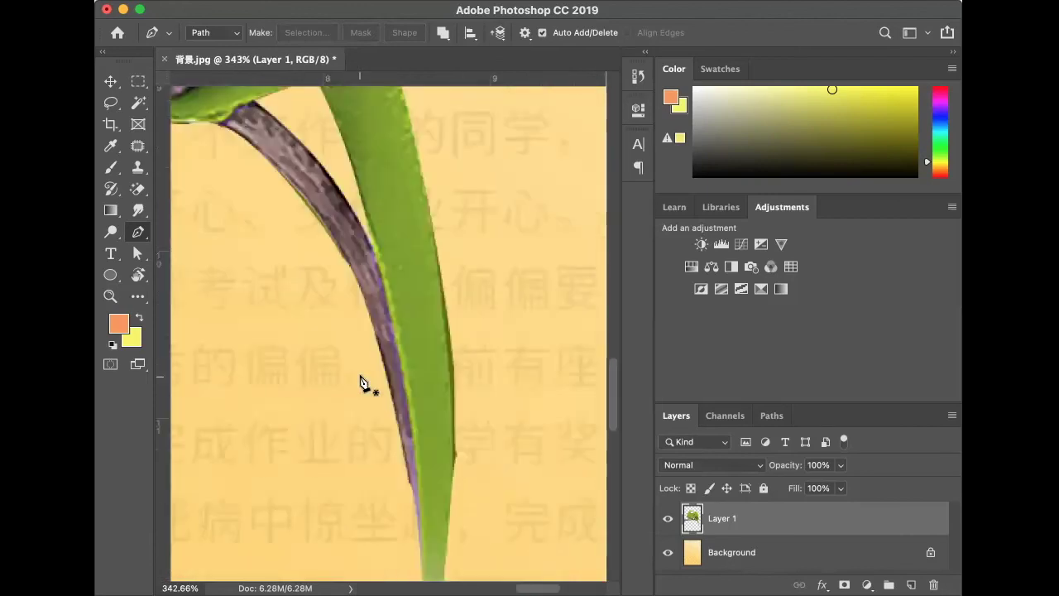
{"action": "left_click", "coordinate": [435, 241]}
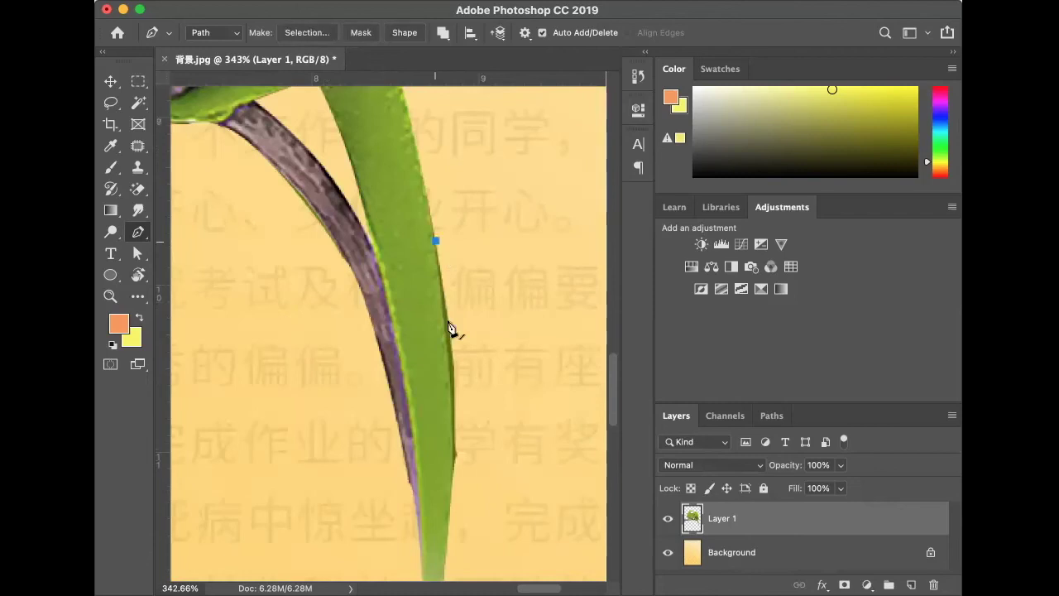
{"action": "left_click_drag", "start_coordinate": [453, 470], "coordinate": [530, 310]}
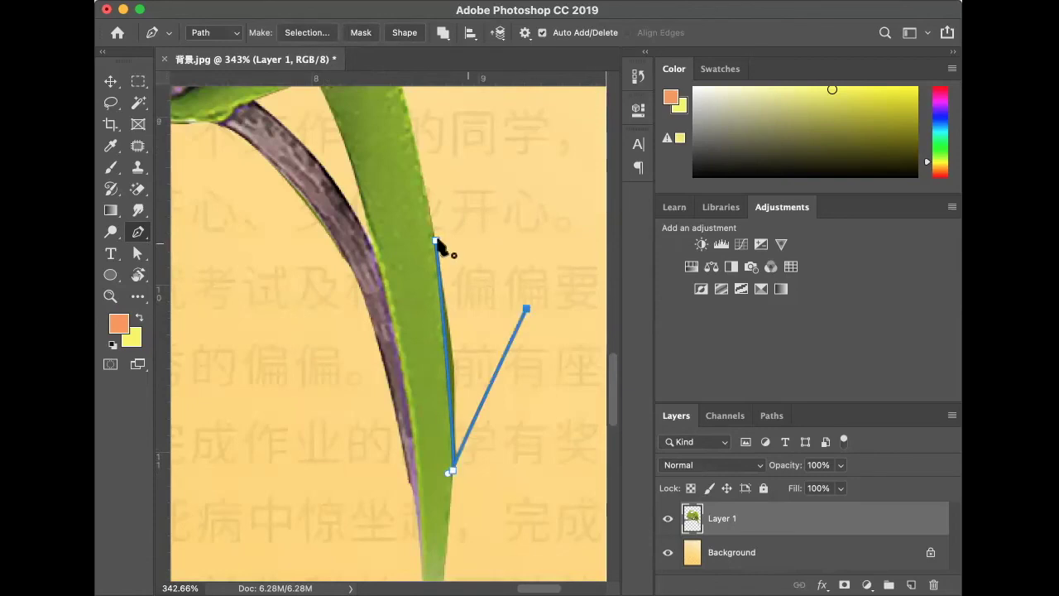
{"action": "left_click", "coordinate": [437, 241]}
{"action": "key", "text": "Return"}
{"action": "scroll", "coordinate": [530, 240], "scroll_direction": "down", "scroll_amount": 2}
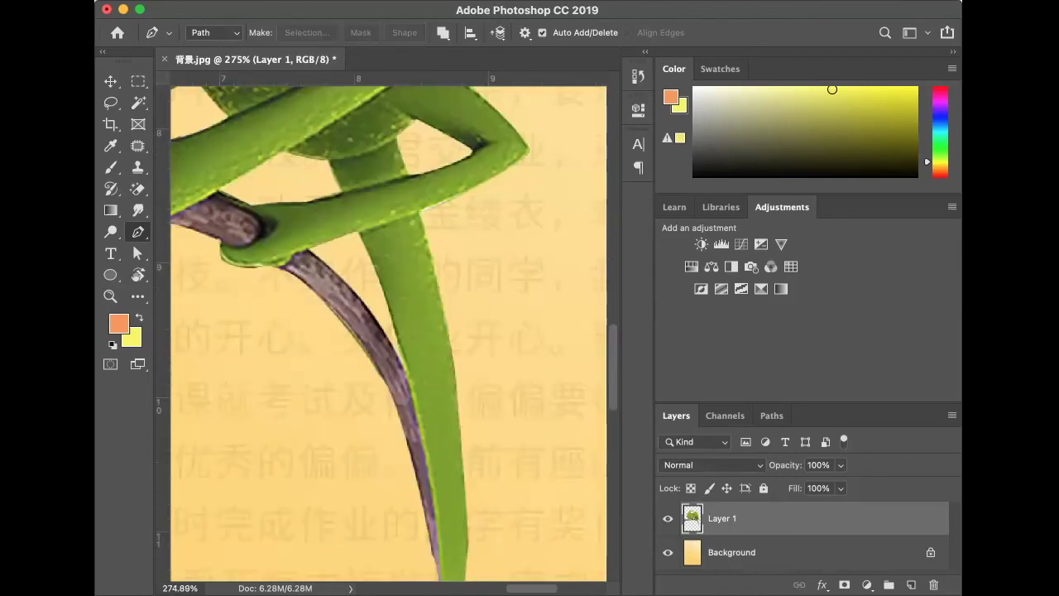
{"action": "left_click", "coordinate": [313, 1]}
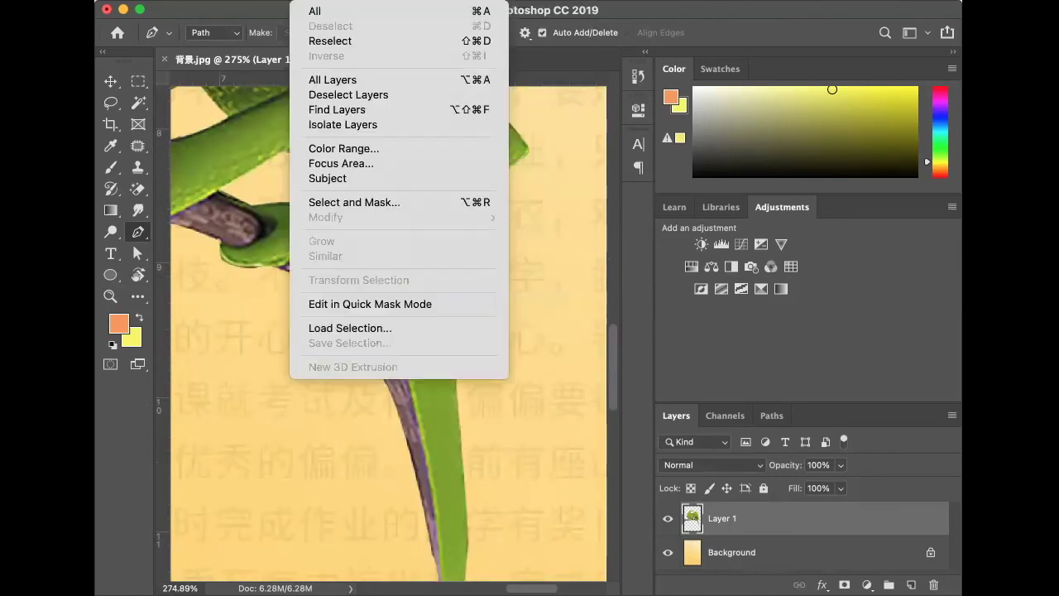
{"action": "left_click", "coordinate": [341, 178]}
{"action": "left_click", "coordinate": [313, 1]}
{"action": "mouse_move", "coordinate": [389, 217]}
{"action": "left_click", "coordinate": [550, 262]}
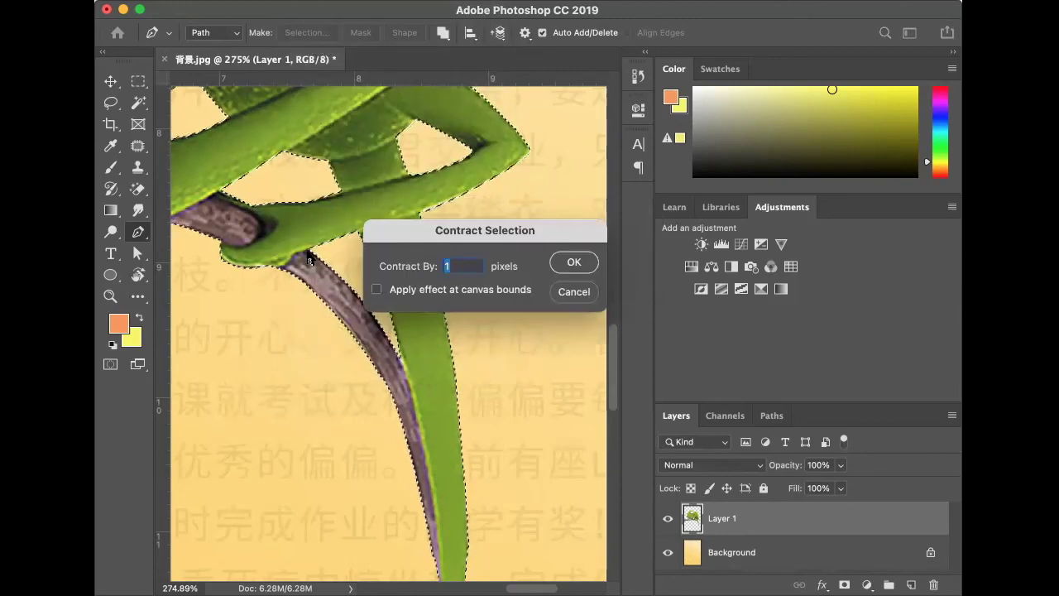
{"action": "left_click", "coordinate": [573, 291]}
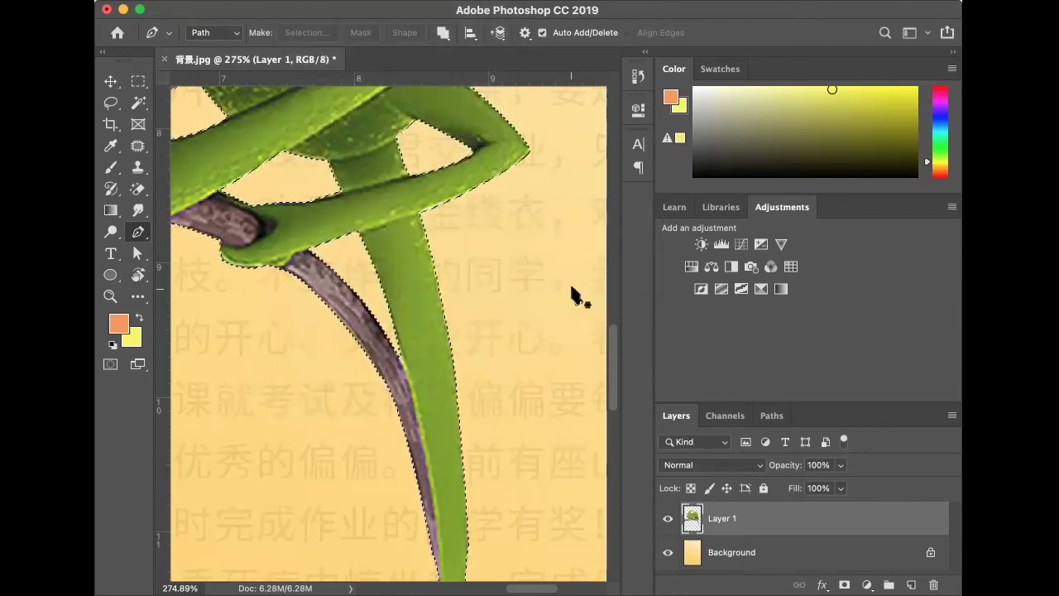
{"action": "key", "text": "super+d"}
- Place the poster text graphic above Layer 1, scale it to about 27% and shift it downward on the canvas
{"action": "left_click_drag", "start_coordinate": [371, 413], "coordinate": [403, 415]}
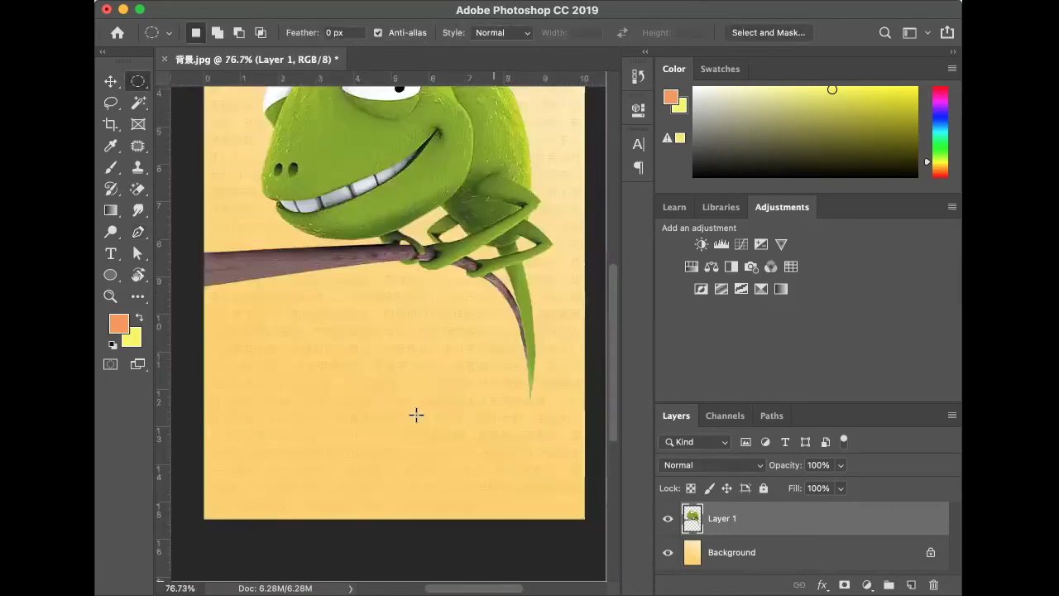
{"action": "scroll", "coordinate": [413, 422], "scroll_direction": "down", "scroll_amount": 3}
{"action": "scroll", "coordinate": [414, 426], "scroll_direction": "up", "scroll_amount": 2}
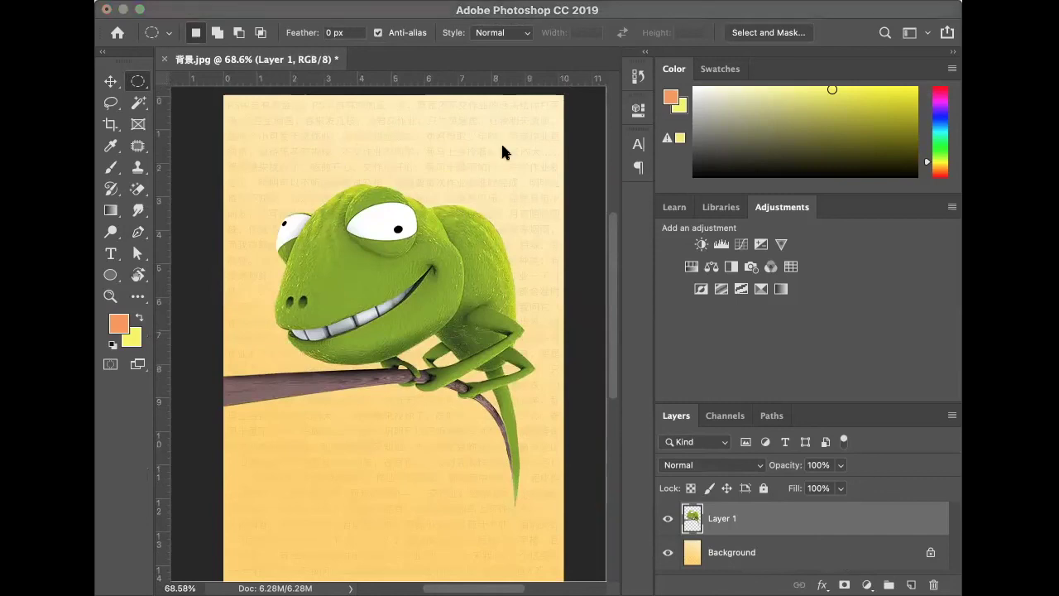
{"action": "left_click_drag", "start_coordinate": [380, 500], "coordinate": [380, 500]}
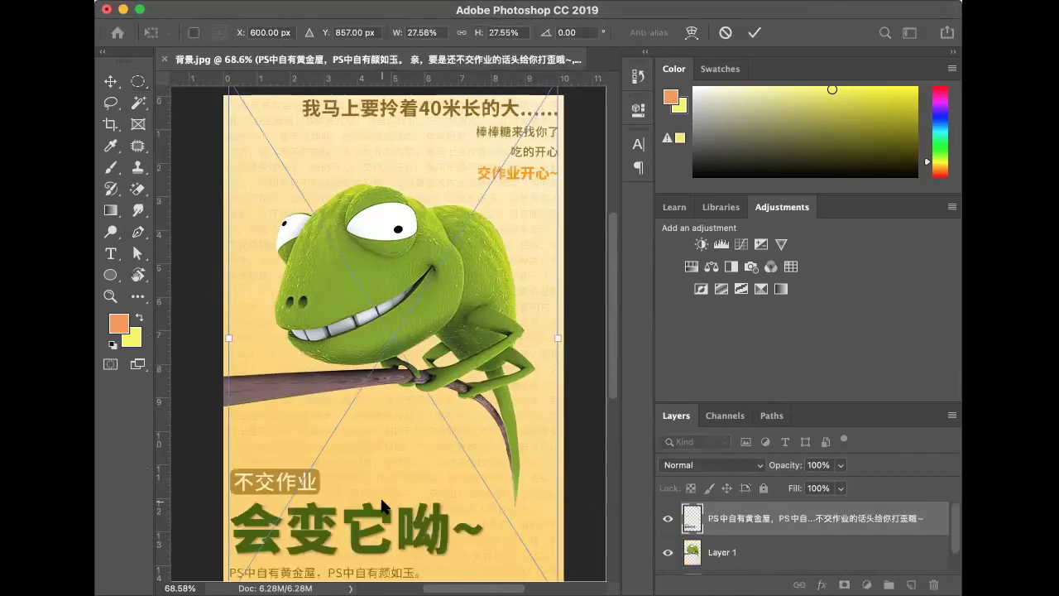
{"action": "left_click_drag", "start_coordinate": [554, 519], "coordinate": [544, 504]}
{"action": "left_click_drag", "start_coordinate": [463, 392], "coordinate": [470, 425]}
{"action": "scroll", "coordinate": [468, 419], "scroll_direction": "down", "scroll_amount": 3}
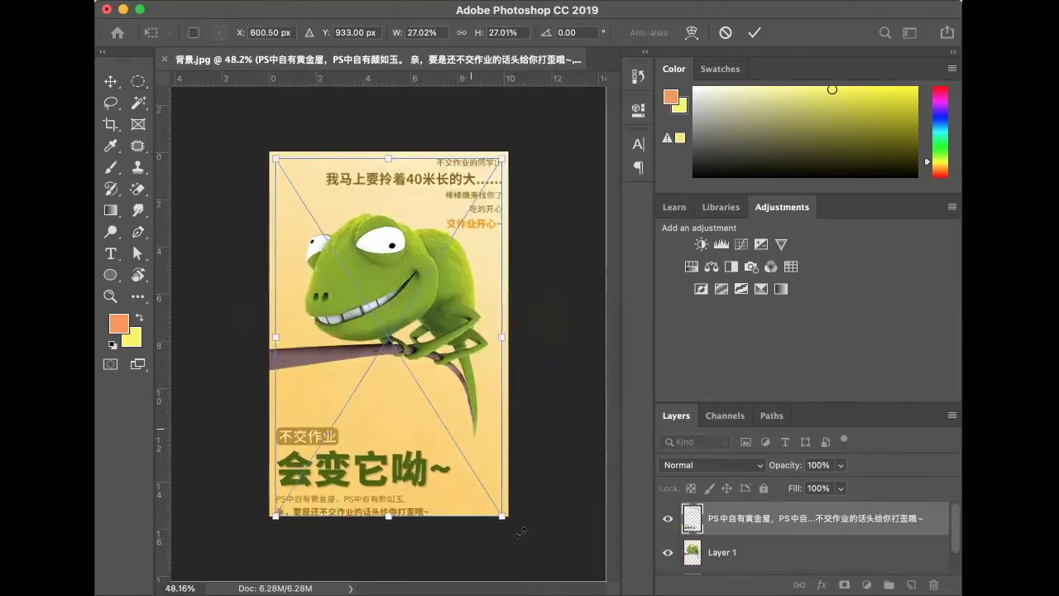
- Scale the placed text graphic to about 25.4%, position it evenly within the poster margins, and commit the placement
{"action": "left_click_drag", "start_coordinate": [502, 515], "coordinate": [488, 495]}
{"action": "left_click_drag", "start_coordinate": [422, 414], "coordinate": [429, 416]}
{"action": "left_click_drag", "start_coordinate": [498, 156], "coordinate": [490, 160]}
{"action": "left_click_drag", "start_coordinate": [440, 214], "coordinate": [440, 204]}
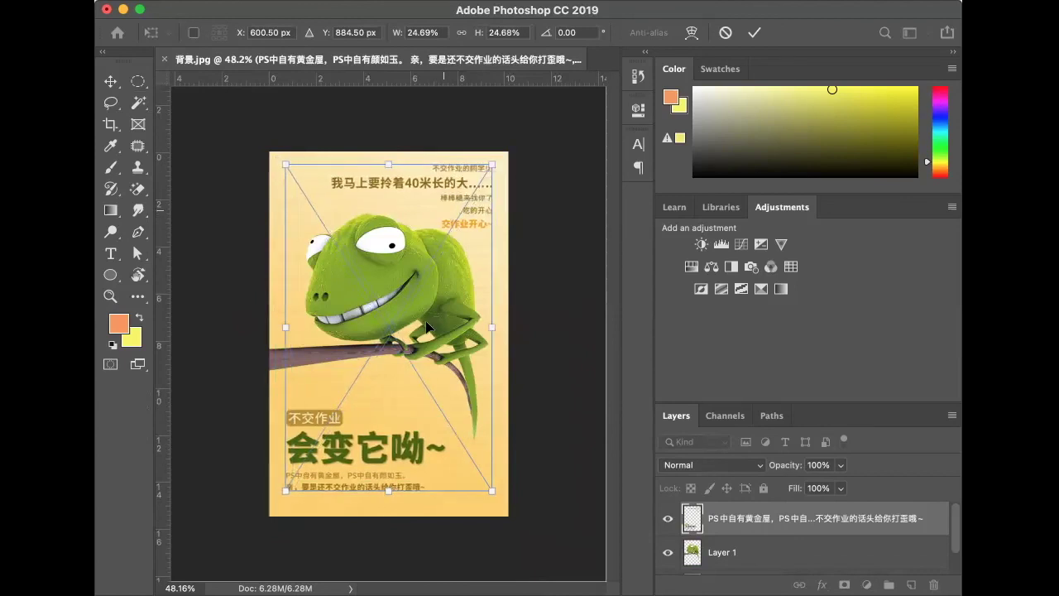
{"action": "left_click_drag", "start_coordinate": [389, 490], "coordinate": [389, 499]}
{"action": "left_click_drag", "start_coordinate": [395, 444], "coordinate": [394, 439]}
{"action": "key", "text": "Return"}
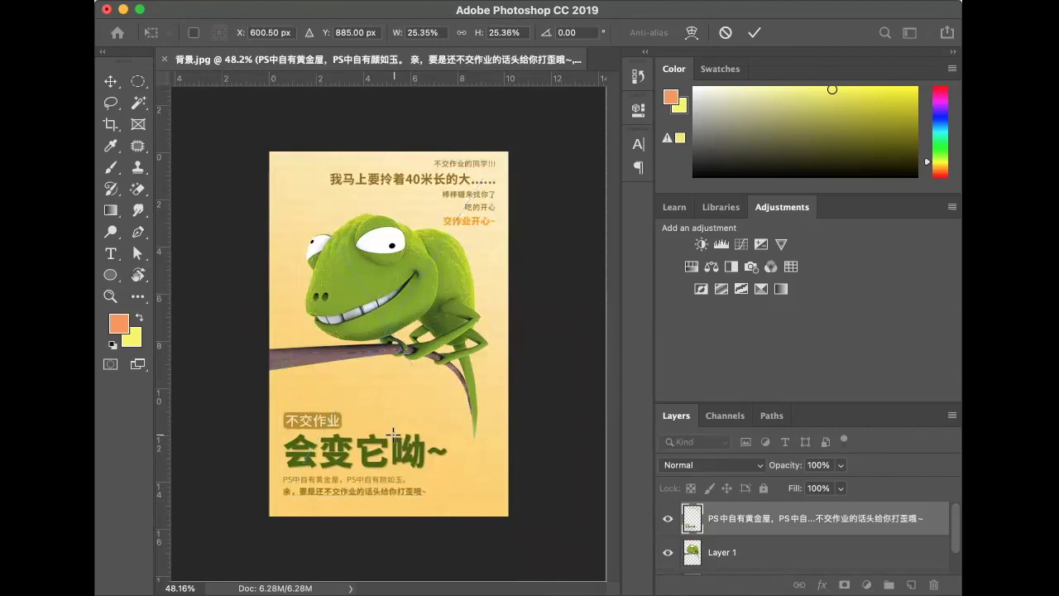